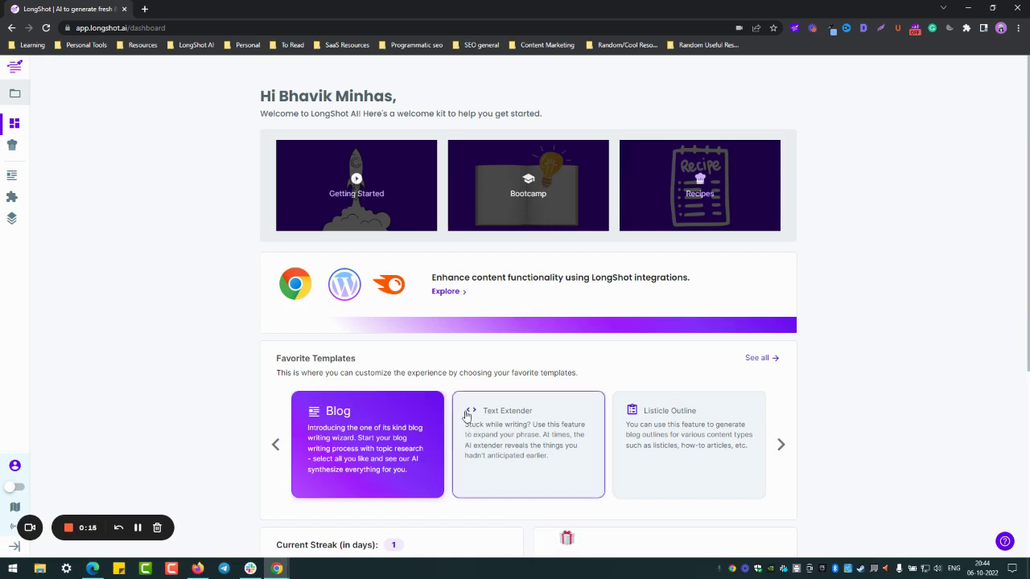
Scroll the Favorite Templates carousel to show Headline Intro, Blog Ideas and Instruct Prompt.
click(781, 445)
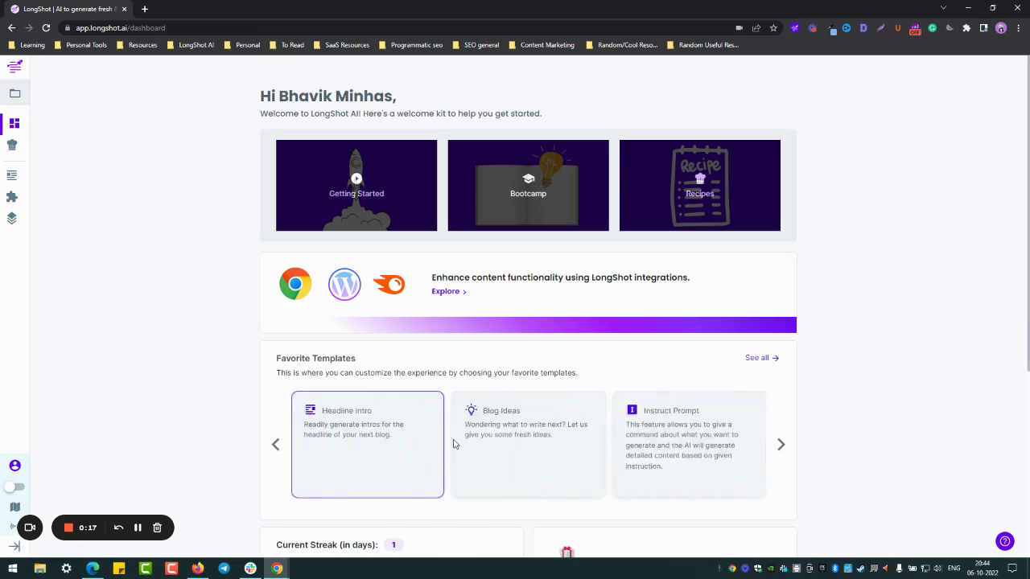
Generate Blog Ideas for the keyword 'SaaS Business Software' and open the blank editor beside them.
click(497, 448)
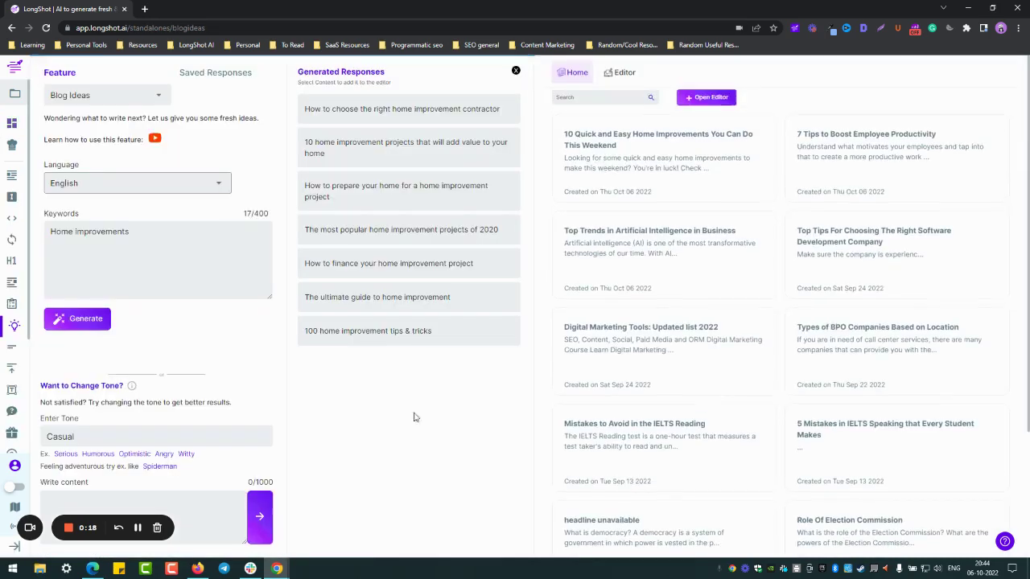
triple_click(103, 236)
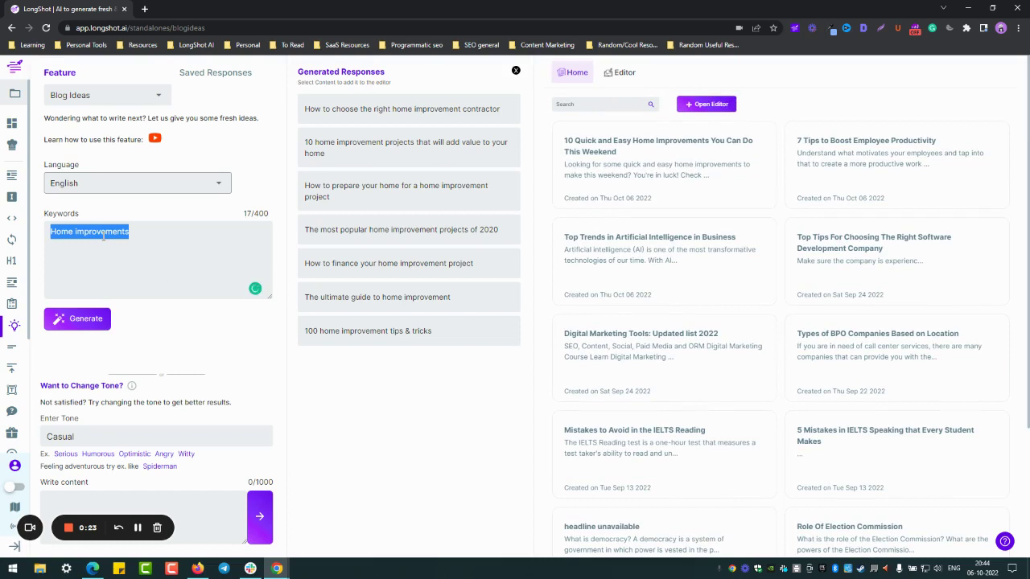
key(BackSpace)
text(B)
key(BackSpace)
text(SaaS Business Software)
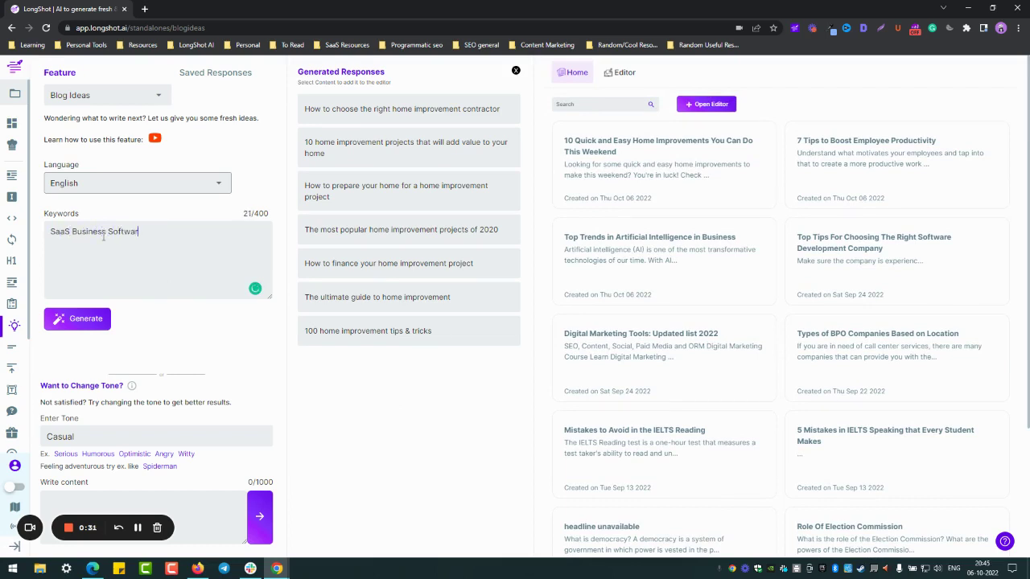
click(79, 319)
click(698, 106)
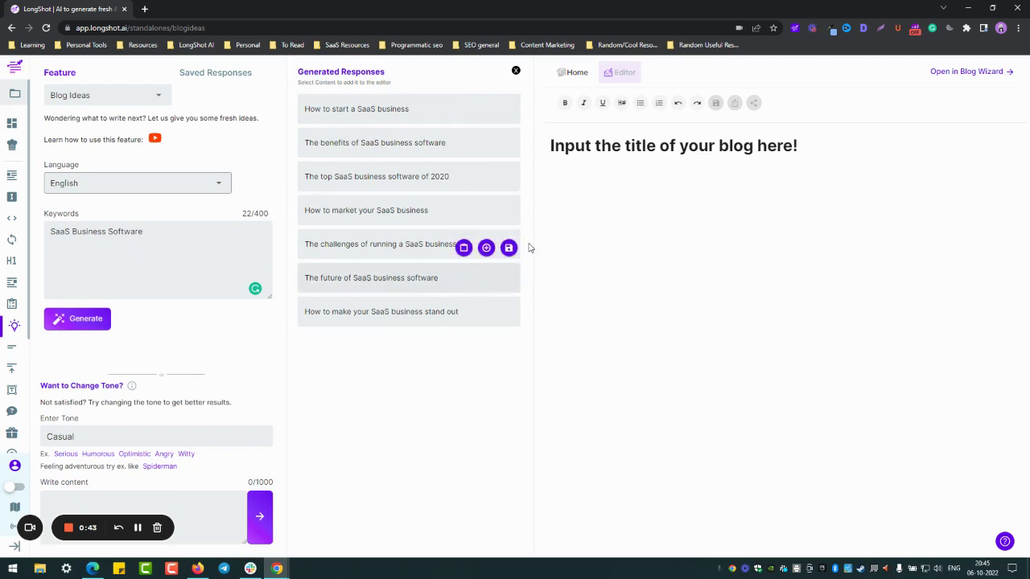
Add 'The top SaaS business software of 2020' to the editor and change the year to 2022.
mouse_move(442, 288)
mouse_move(425, 190)
click(486, 180)
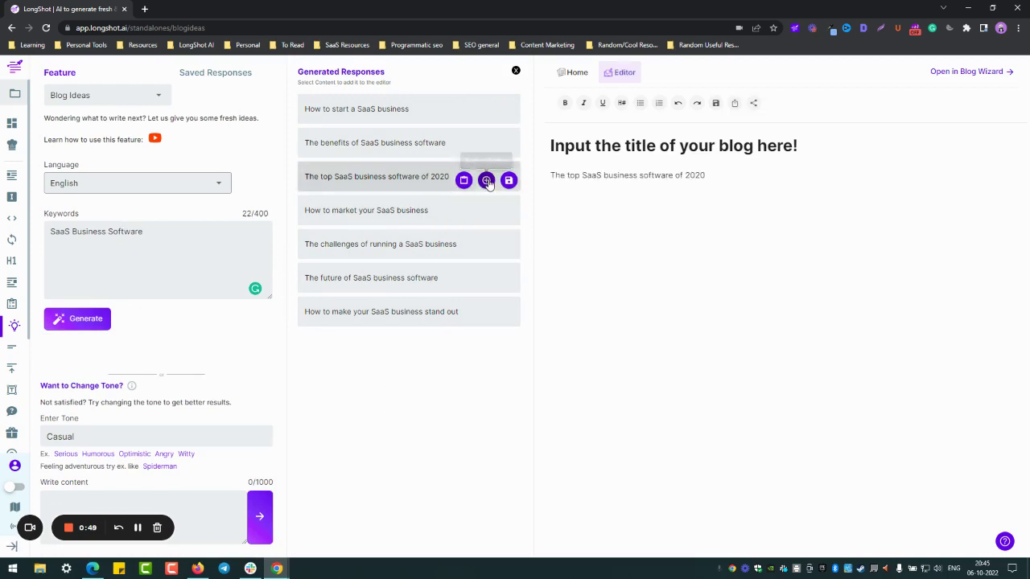
click(704, 175)
text(2)
click(71, 317)
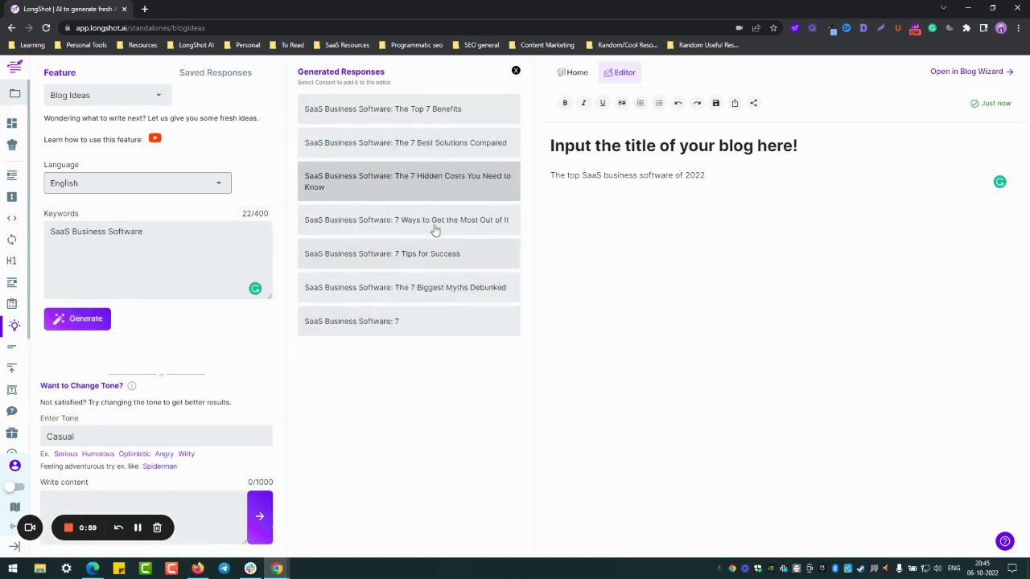
Move the 2022 line out of the body and paste it over the placeholder title.
mouse_move(372, 340)
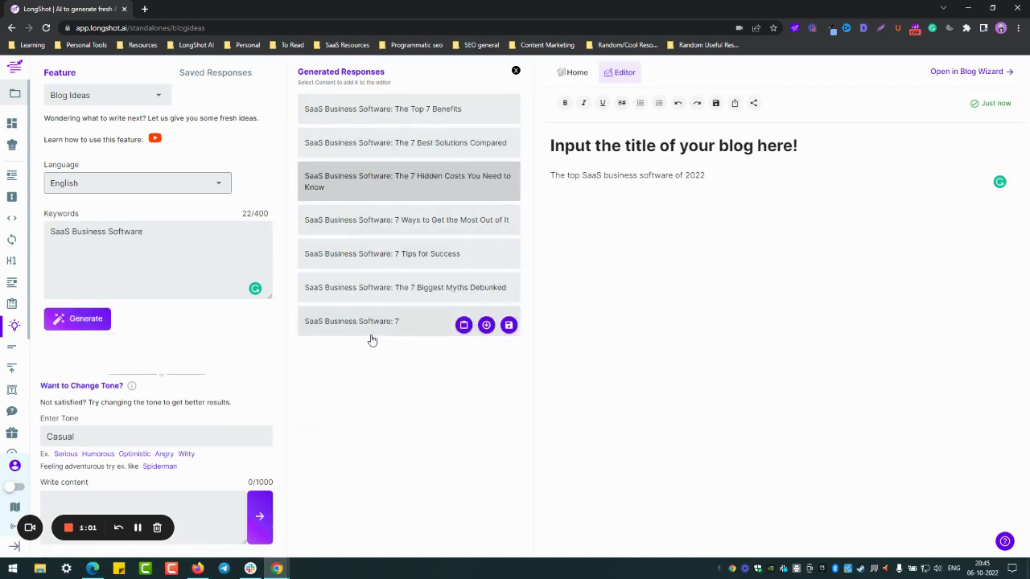
mouse_move(423, 143)
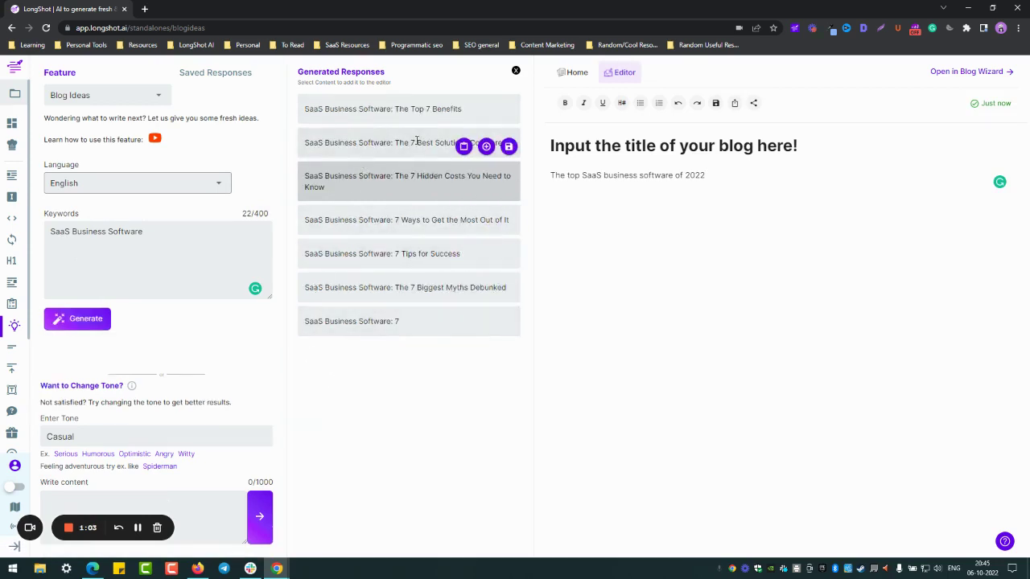
mouse_move(394, 321)
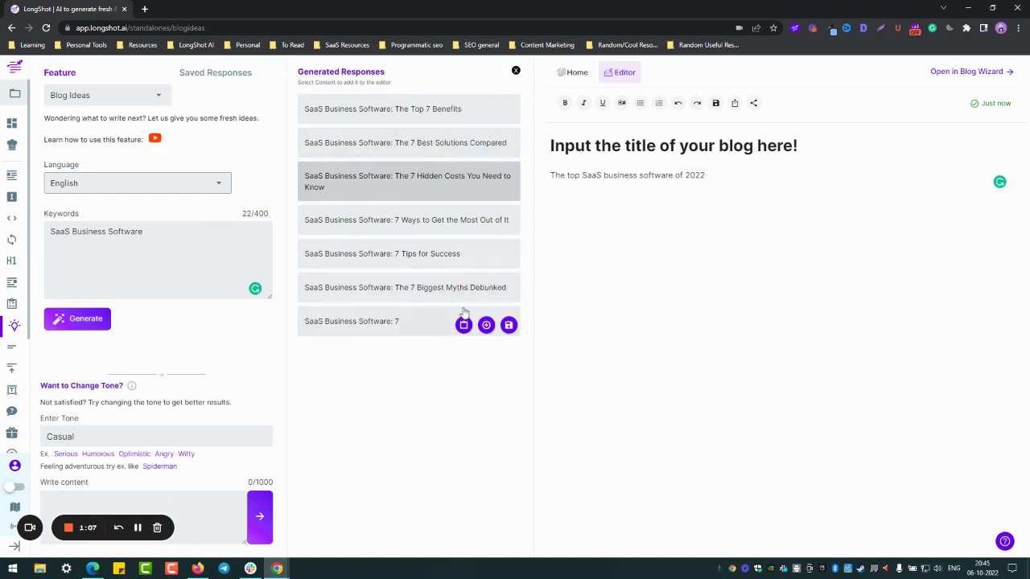
double_click(621, 175)
double_click(624, 176)
click(627, 180)
drag(708, 173, 543, 180)
key(ctrl+c)
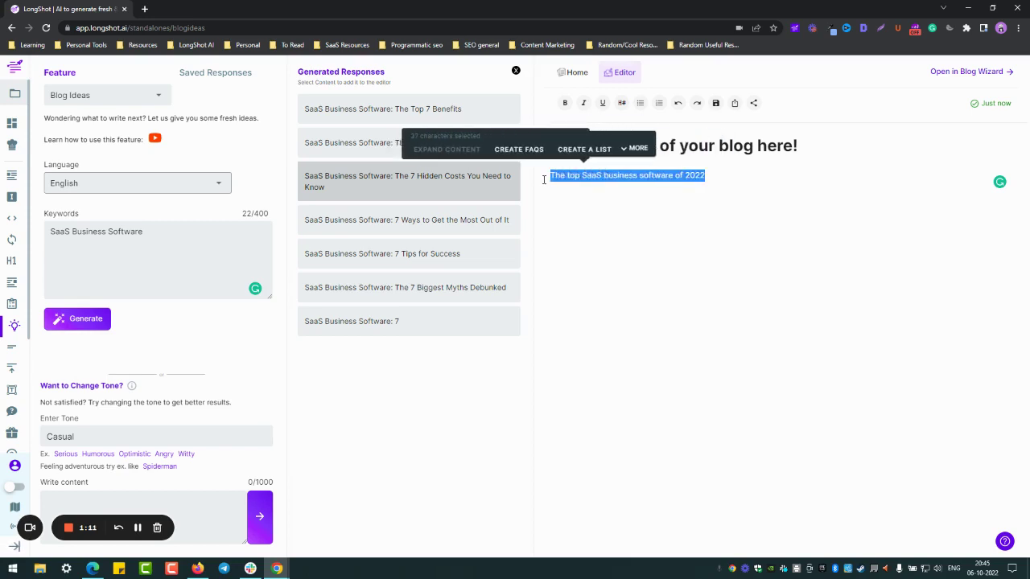
key(BackSpace)
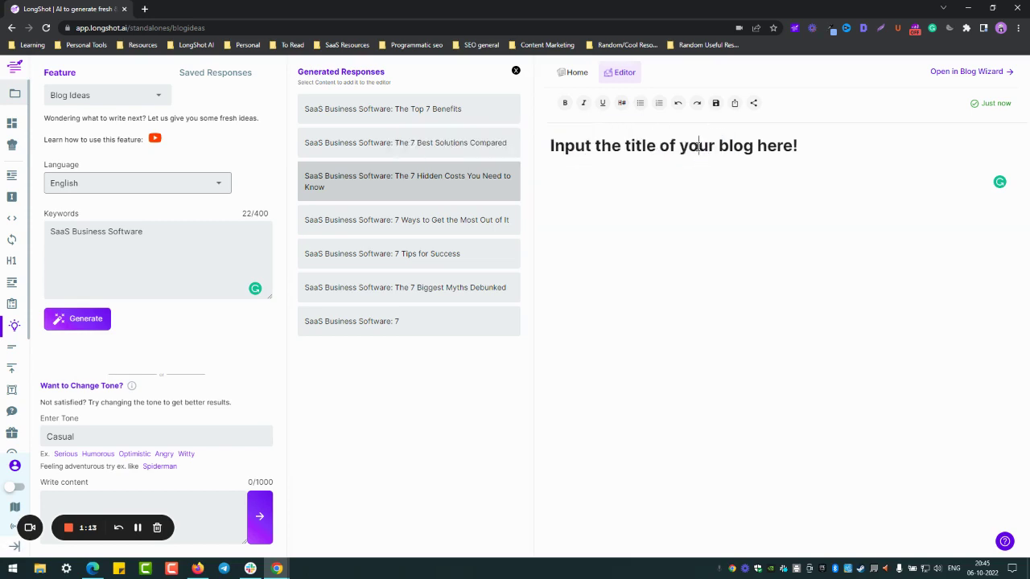
triple_click(697, 147)
key(ctrl+v)
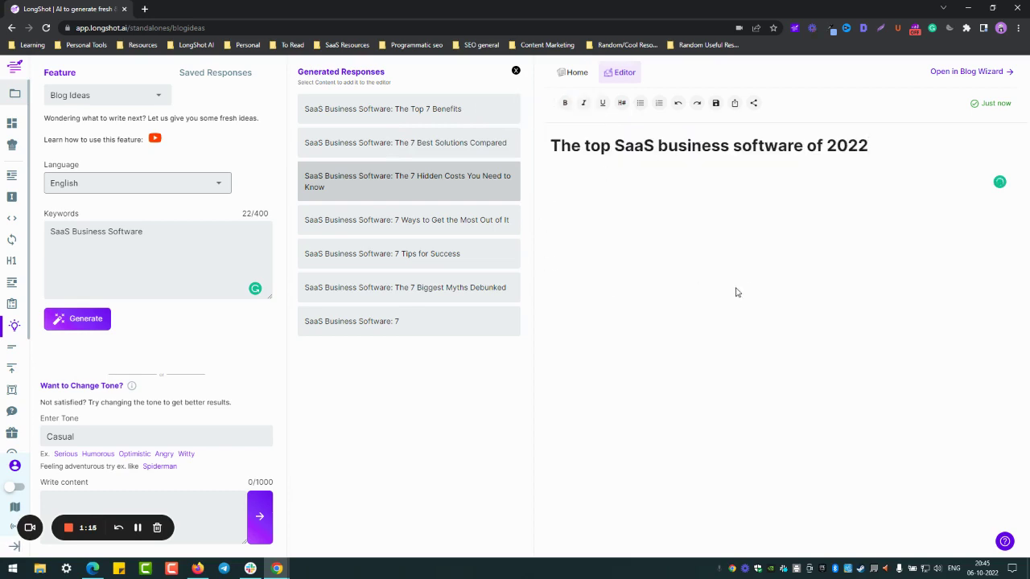
Set up Listicle Outline with headline '10 best SaaS business software of 2022' and the blog title as keywords.
click(164, 100)
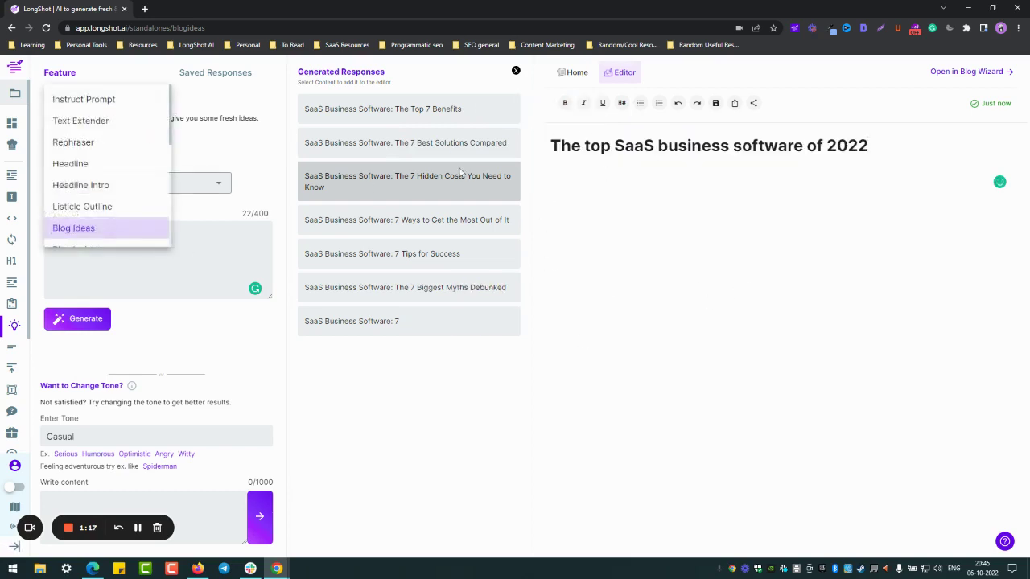
click(84, 207)
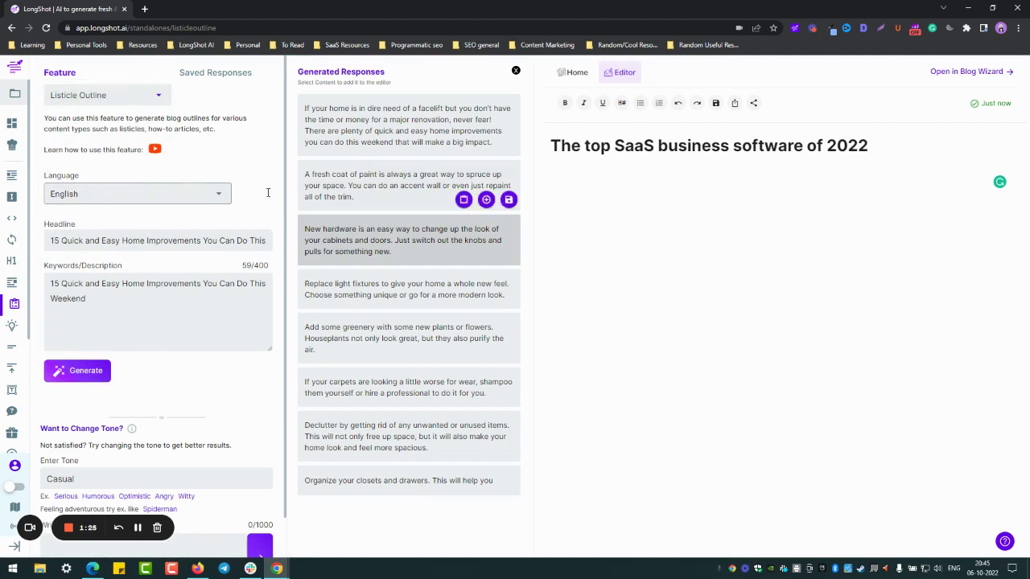
triple_click(155, 241)
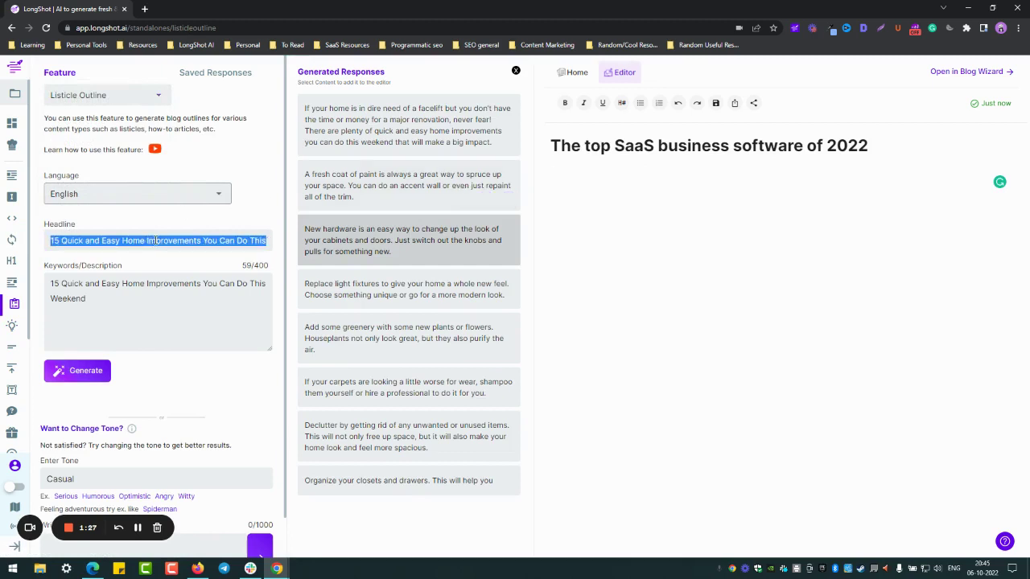
key(ctrl+v)
triple_click(98, 278)
key(ctrl+v)
drag(80, 240, 50, 241)
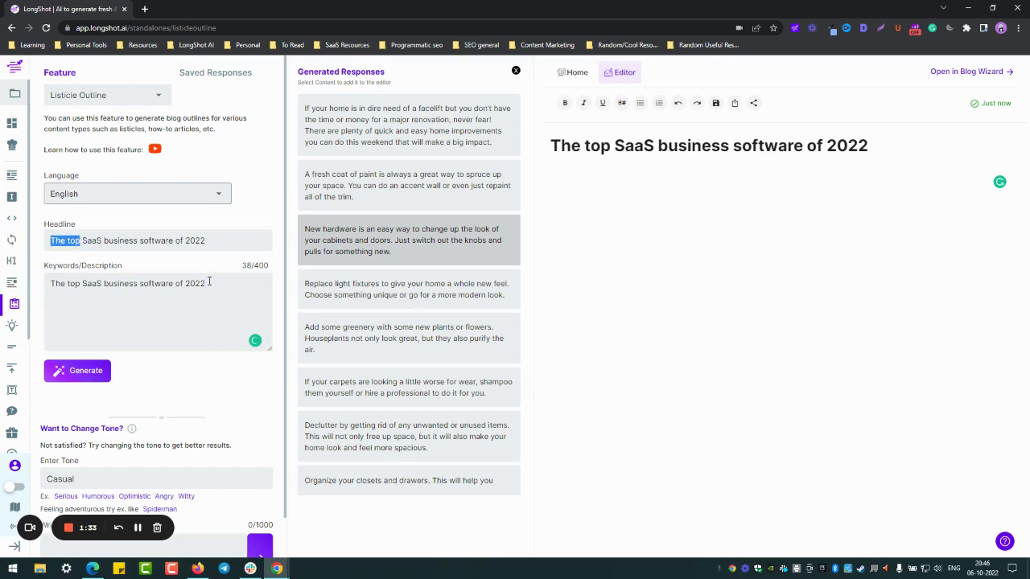
text(10)
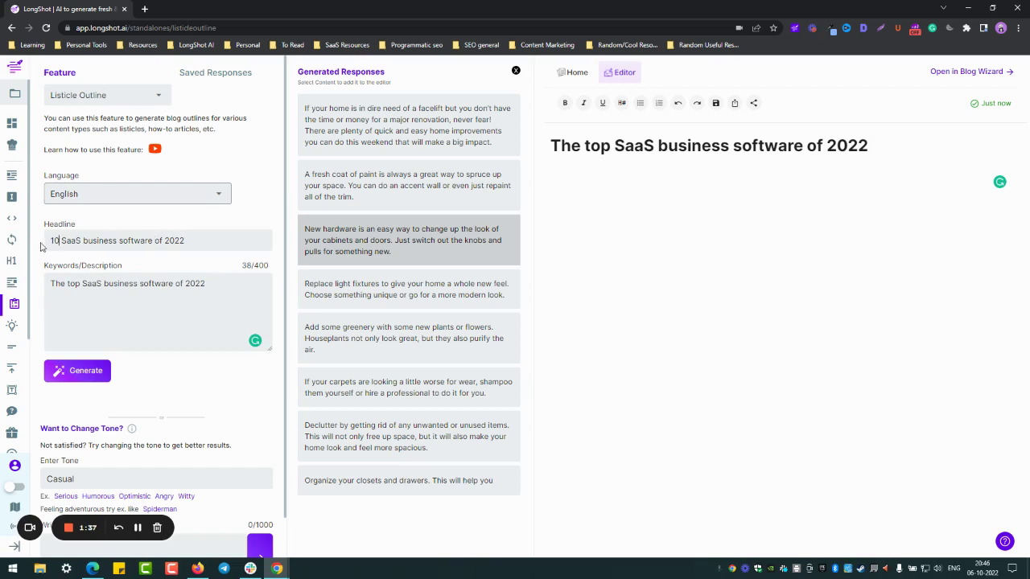
text( best)
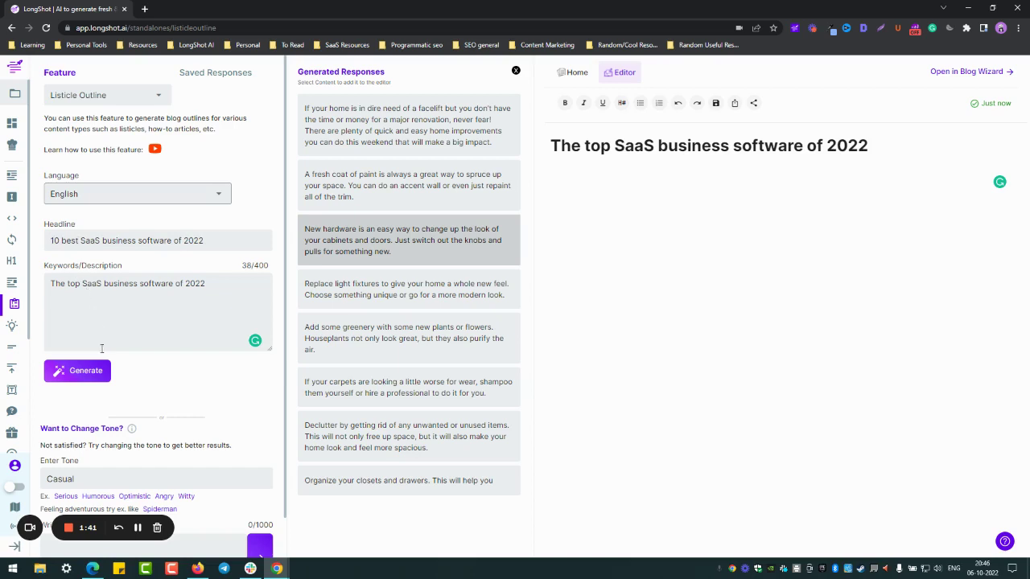
Regenerate the listicle with keywords 'Top SaaS business softwares' and add blank lines below the title.
click(81, 370)
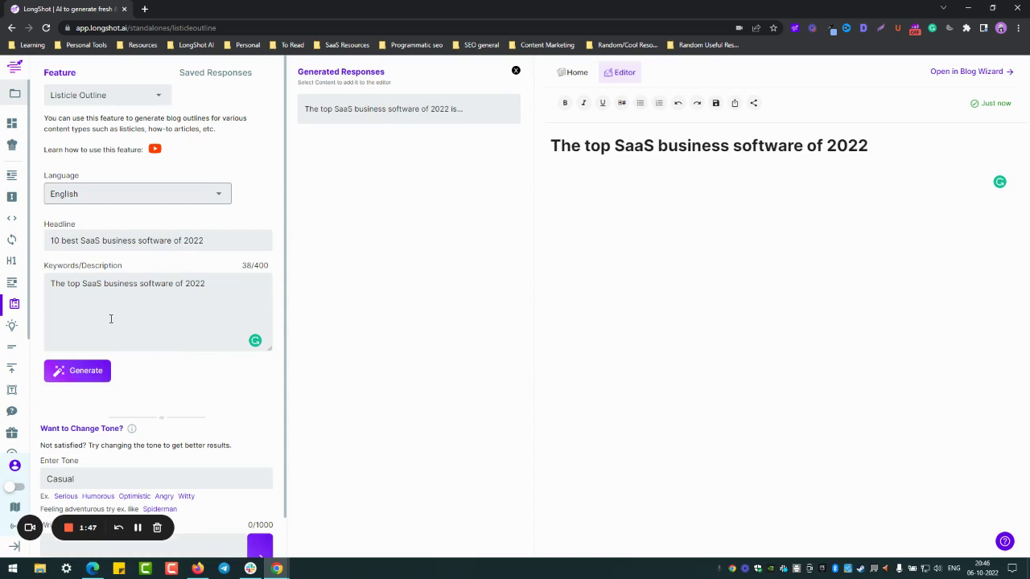
click(89, 370)
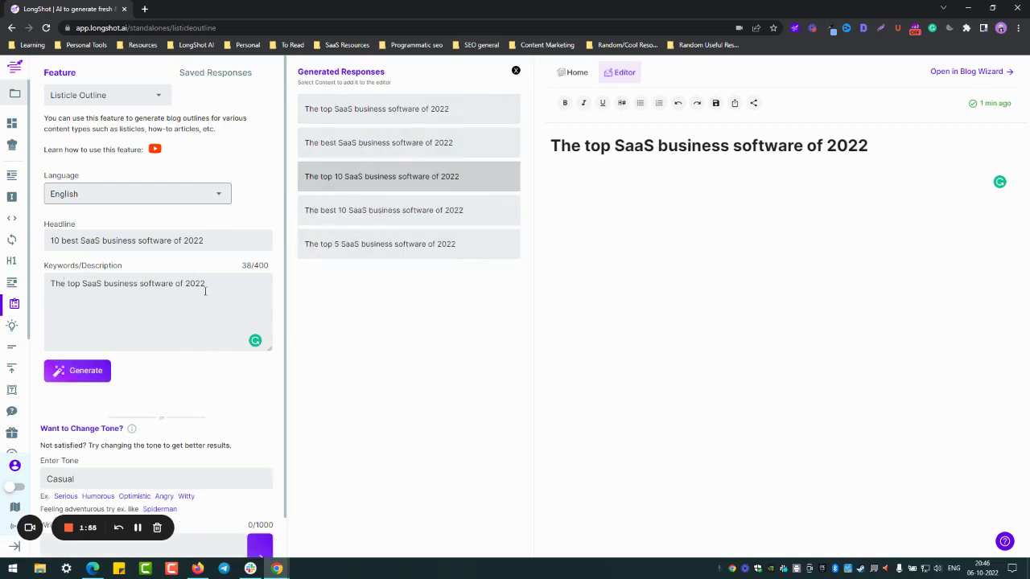
drag(204, 291, 16, 283)
text(T)
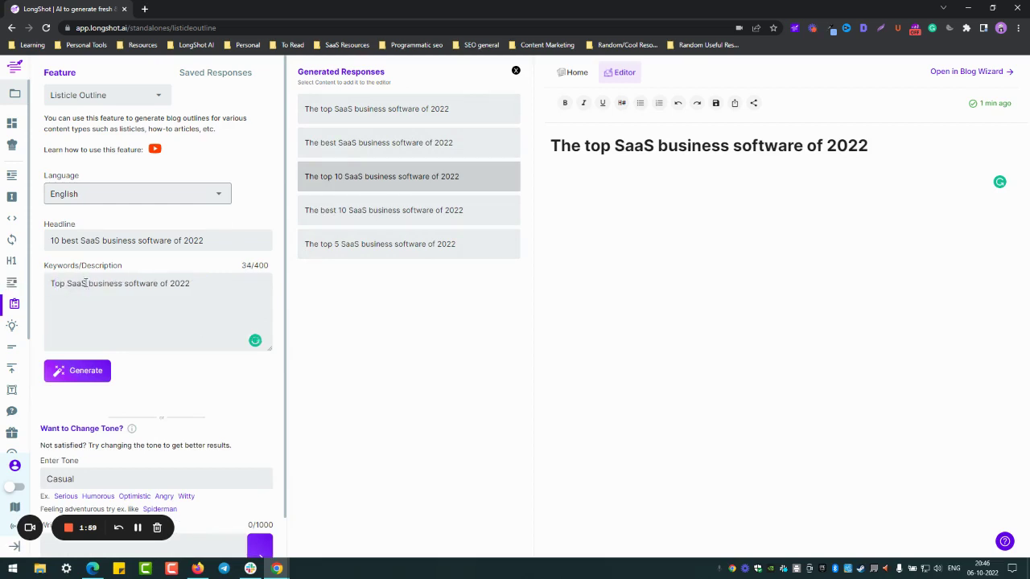
drag(160, 284, 311, 293)
key(BackSpace)
text(s)
click(81, 372)
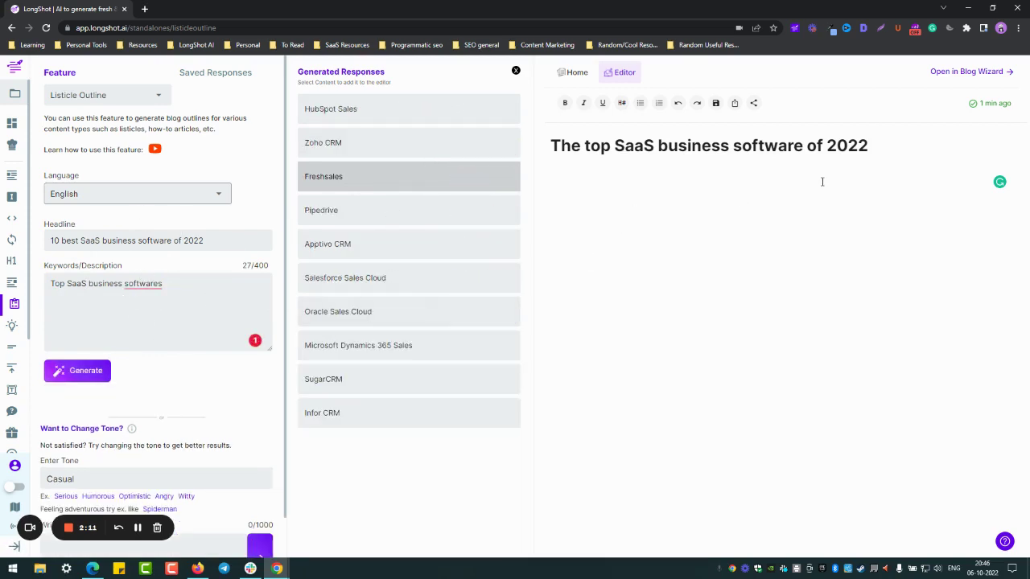
key(Return)
key(Return)
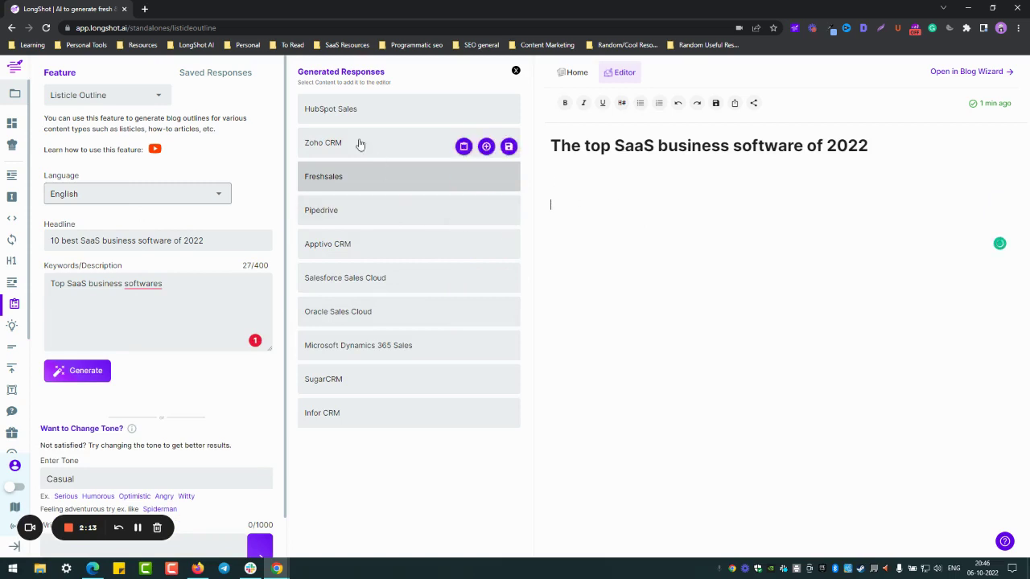
click(314, 173)
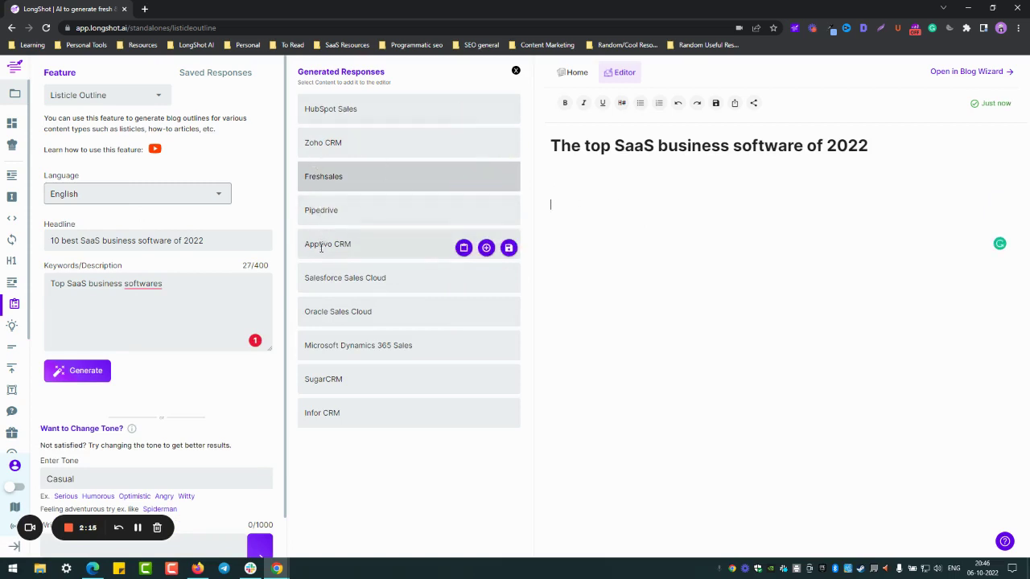
Add Zoho CRM, Freshsales, HubSpot Sales, Salesforce and Oracle Sales Cloud; correct 'softwares' to 'software'.
double_click(56, 241)
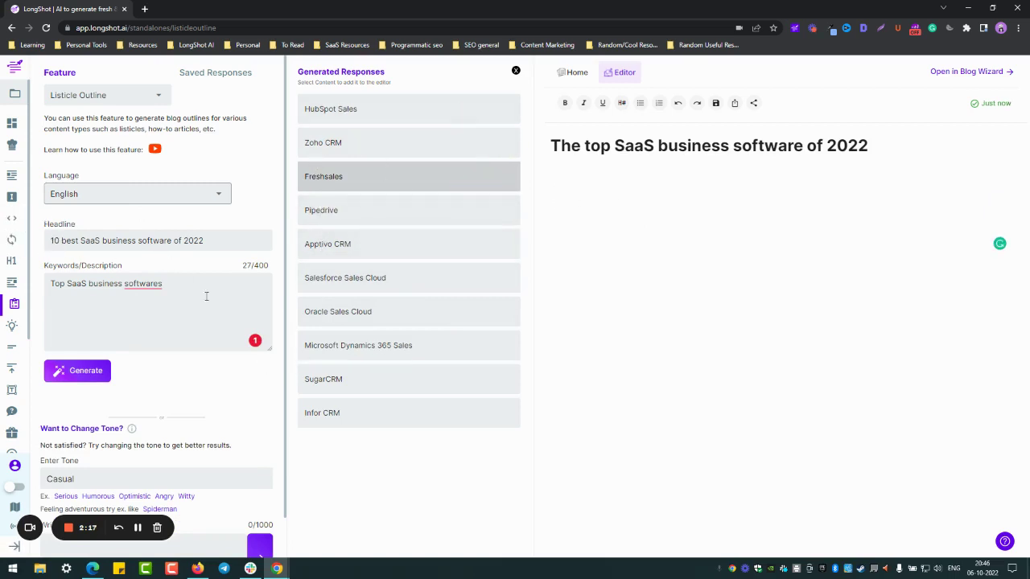
click(486, 144)
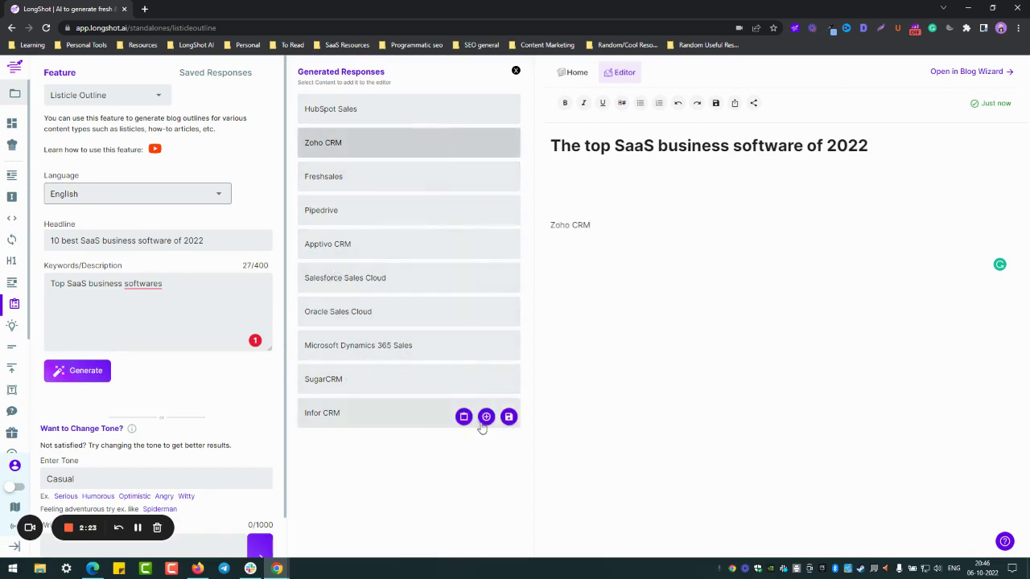
click(486, 180)
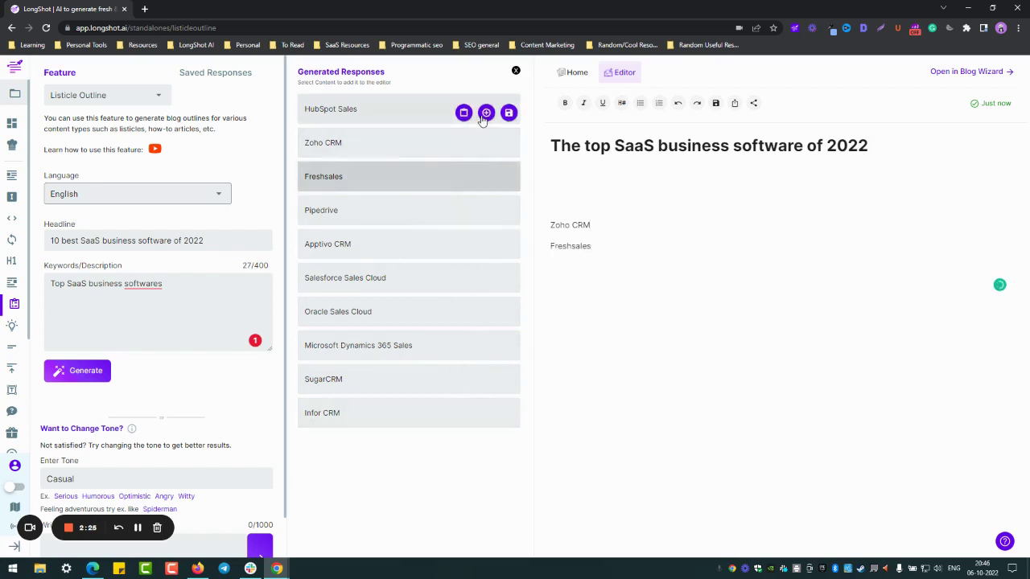
click(486, 113)
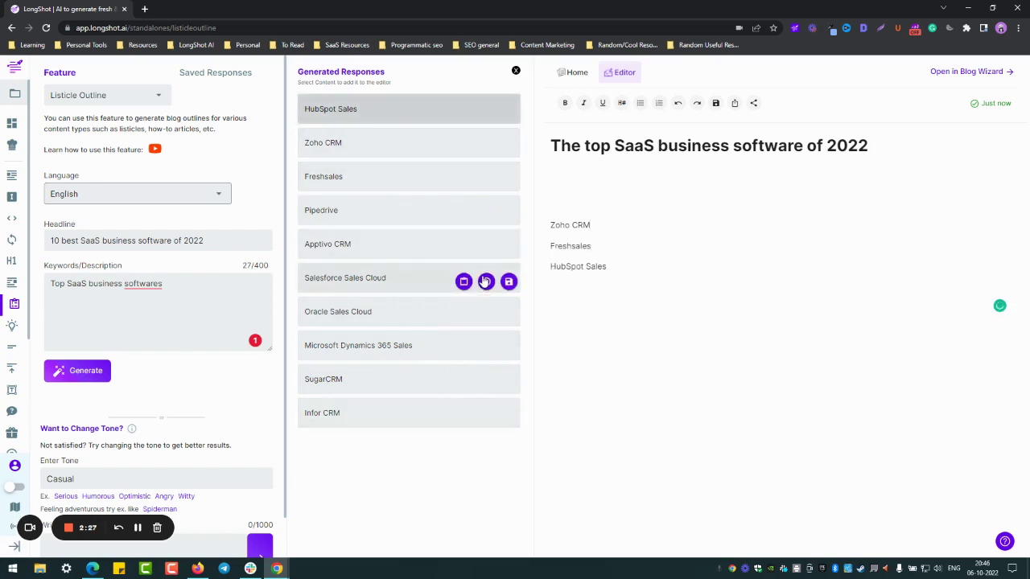
click(486, 281)
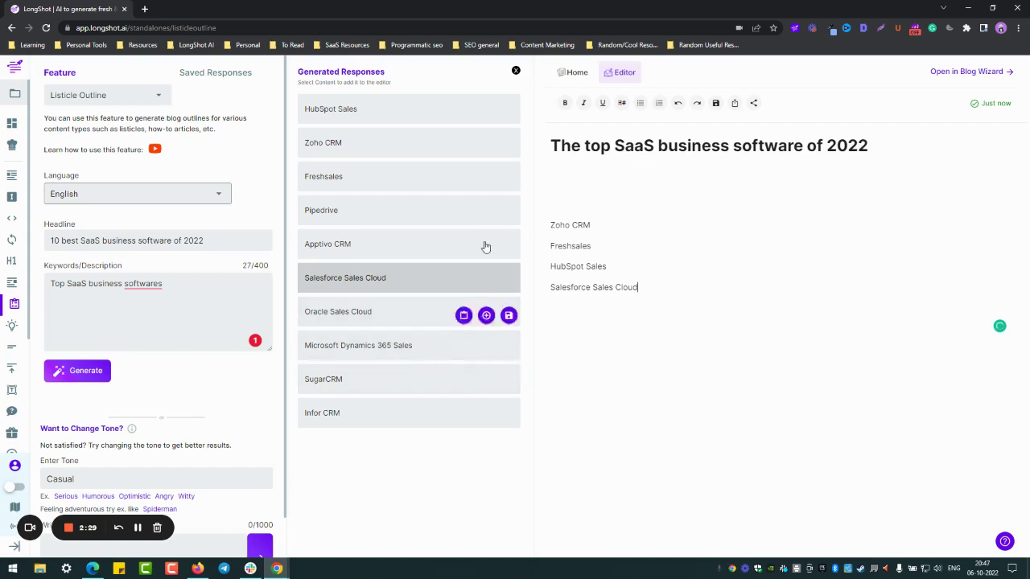
click(486, 315)
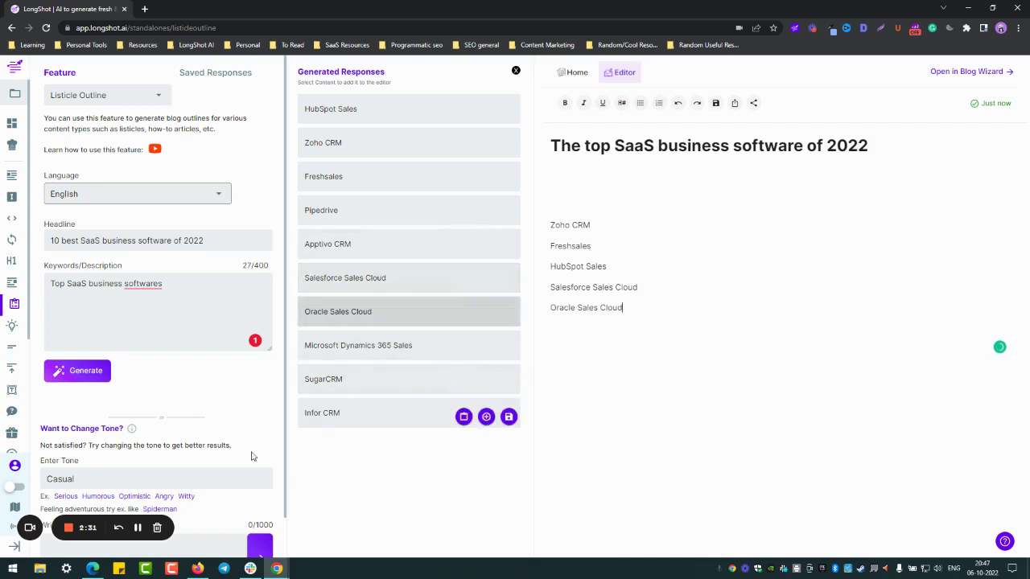
mouse_move(145, 285)
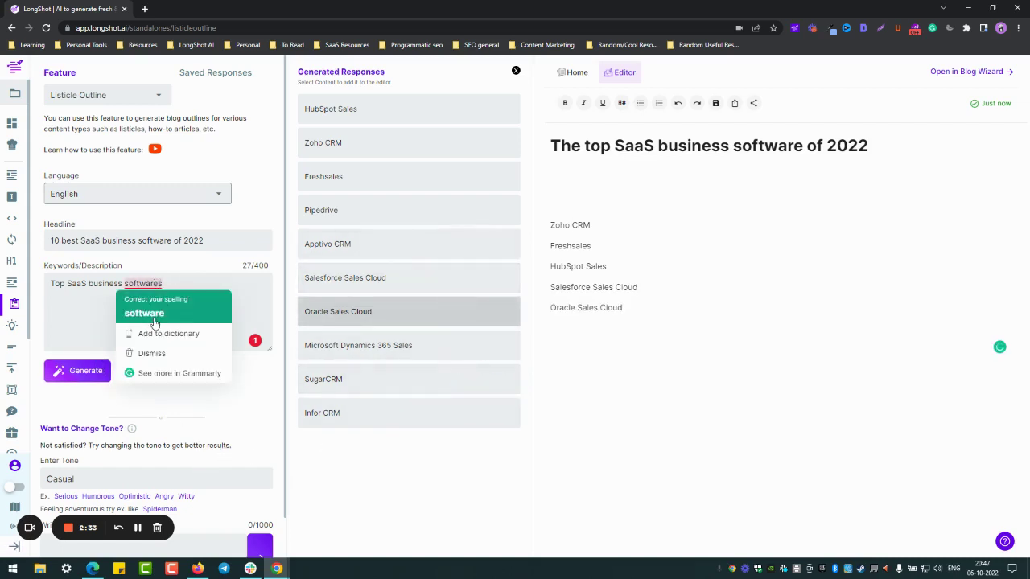
click(153, 312)
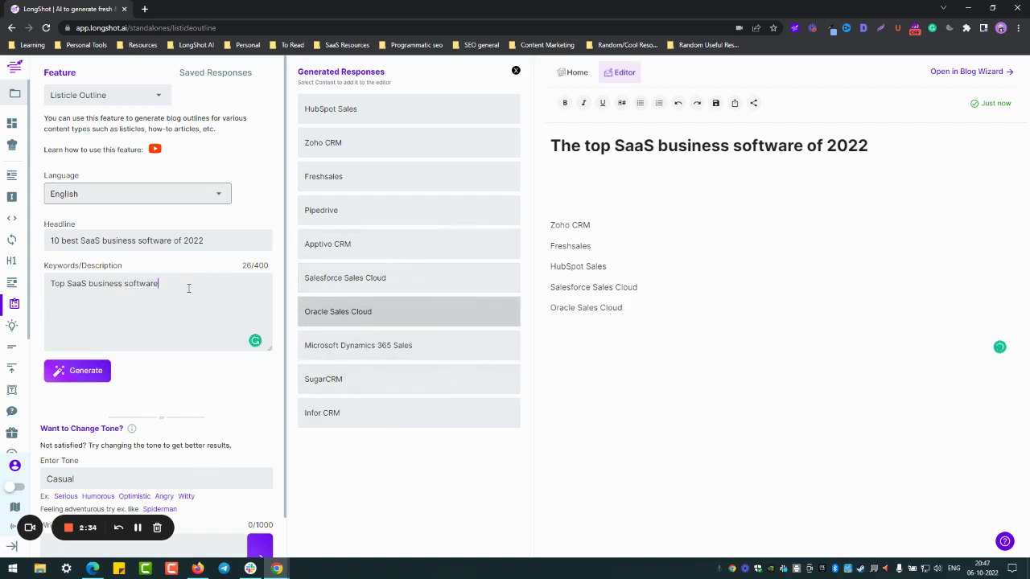
Change the keywords to 'for content creation' and generate new tool suggestions.
click(137, 529)
text(content)
click(78, 372)
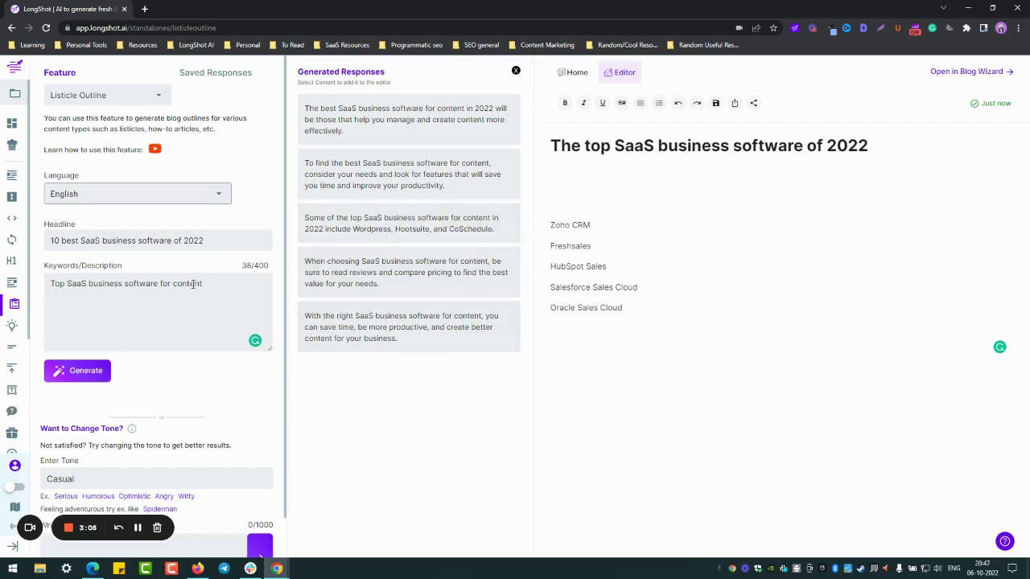
text(ation)
click(107, 376)
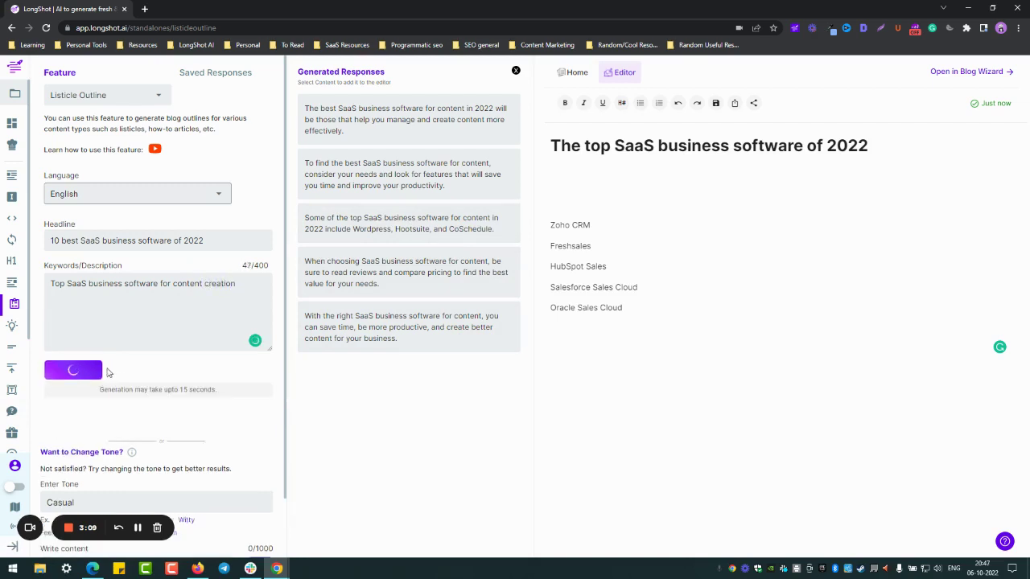
Add Canva, Hootsuite and CoSchedule on a new line below Oracle Sales Cloud.
mouse_move(342, 316)
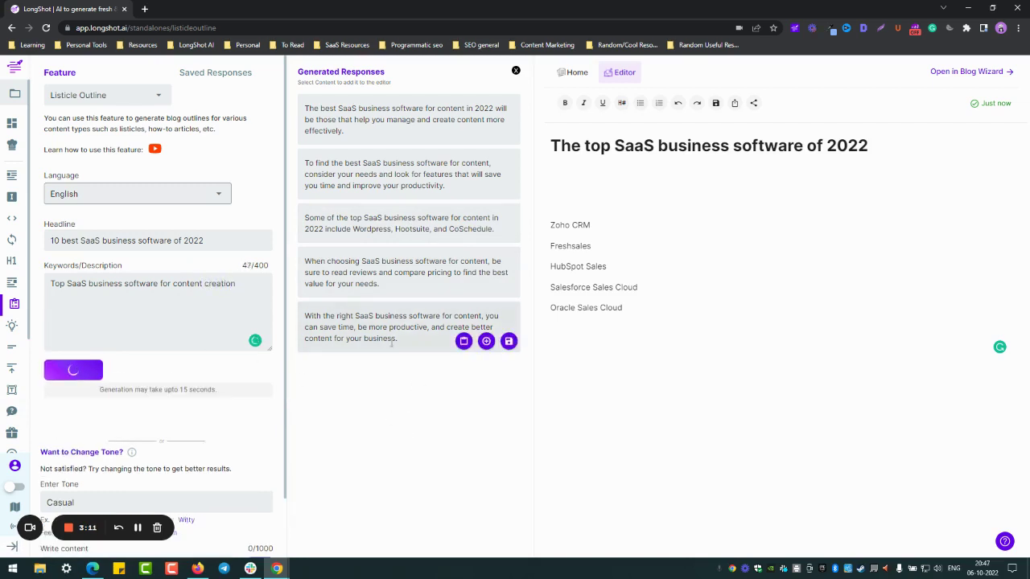
key(Return)
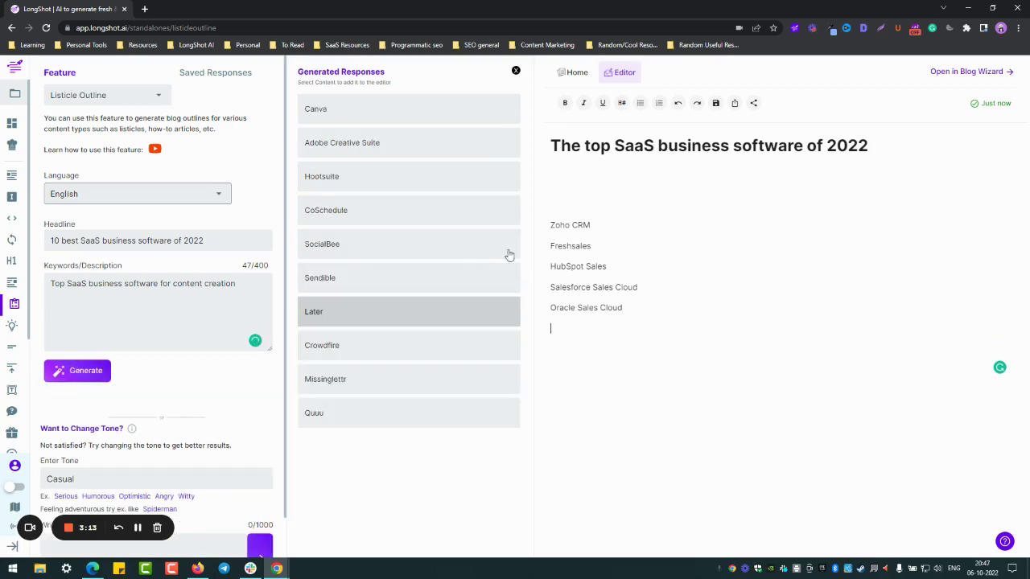
click(486, 113)
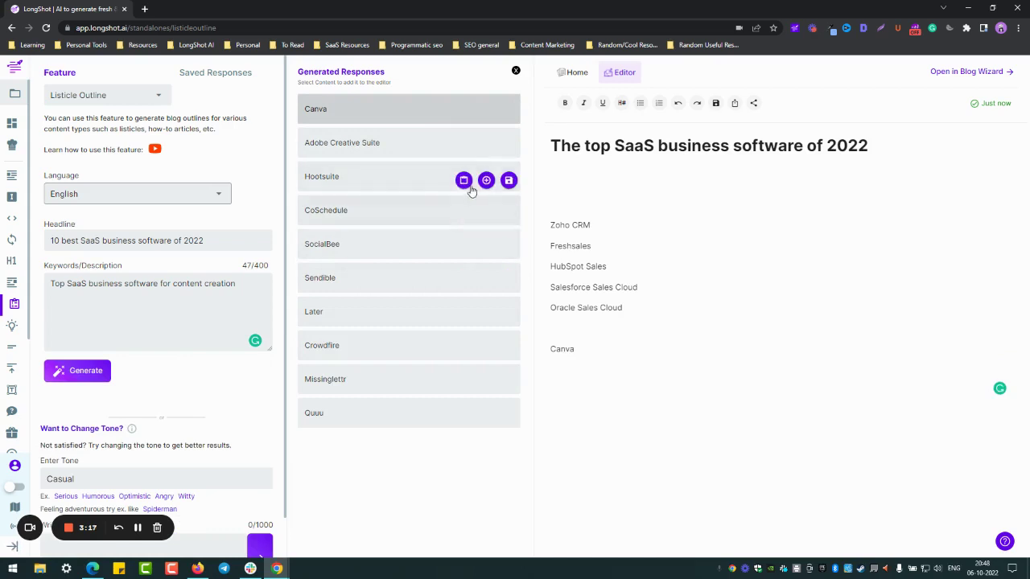
click(486, 181)
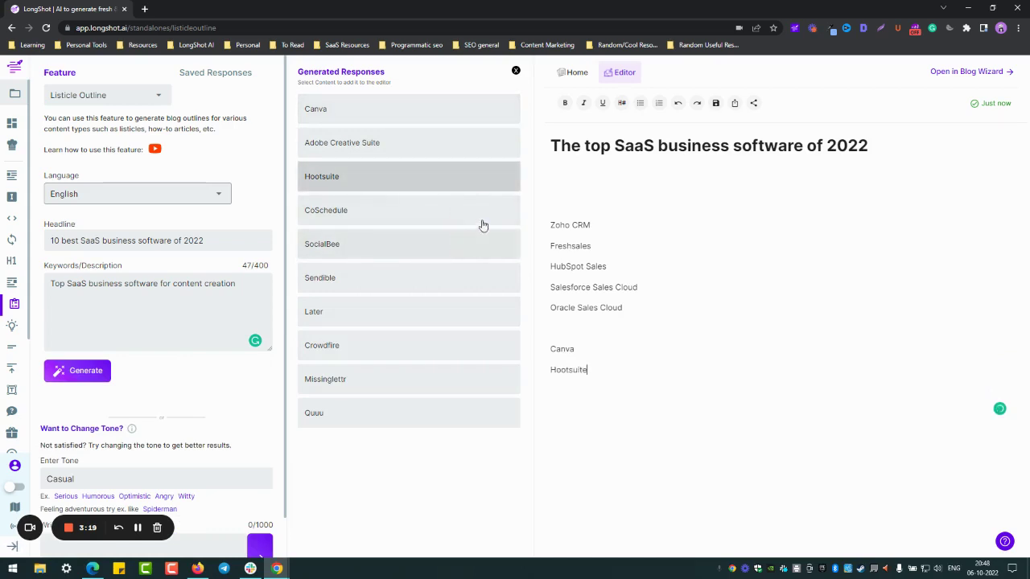
click(485, 214)
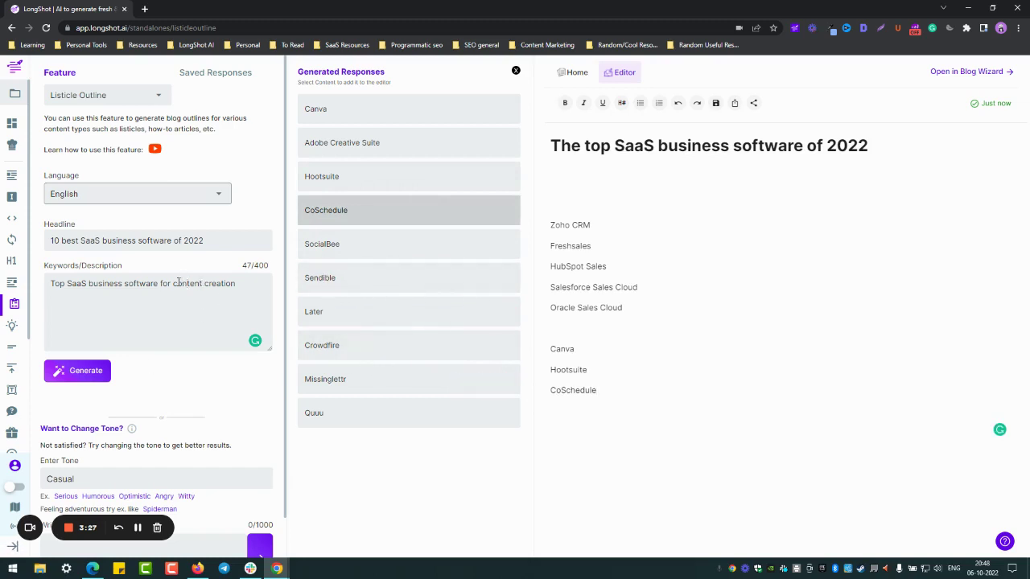
Switch the keywords to 'Emails', add Sendinblue and GetResponse, then regenerate the email list.
shift+click(275, 291)
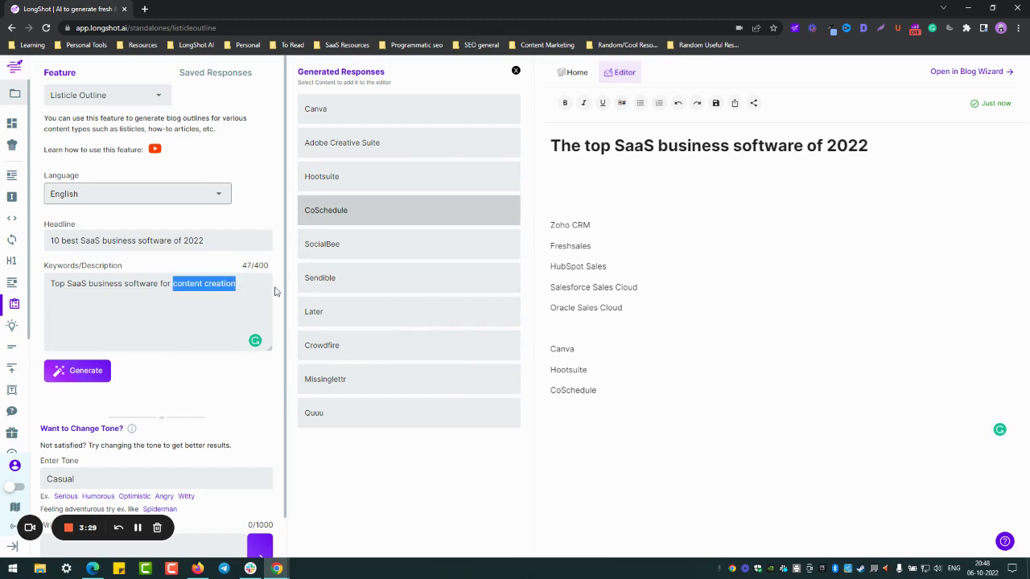
text(Emails)
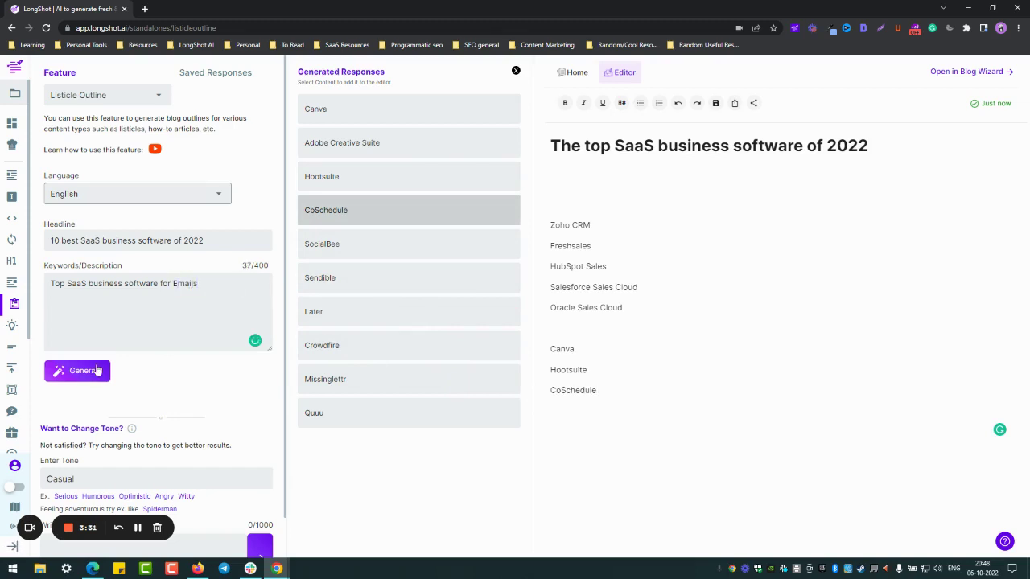
click(97, 370)
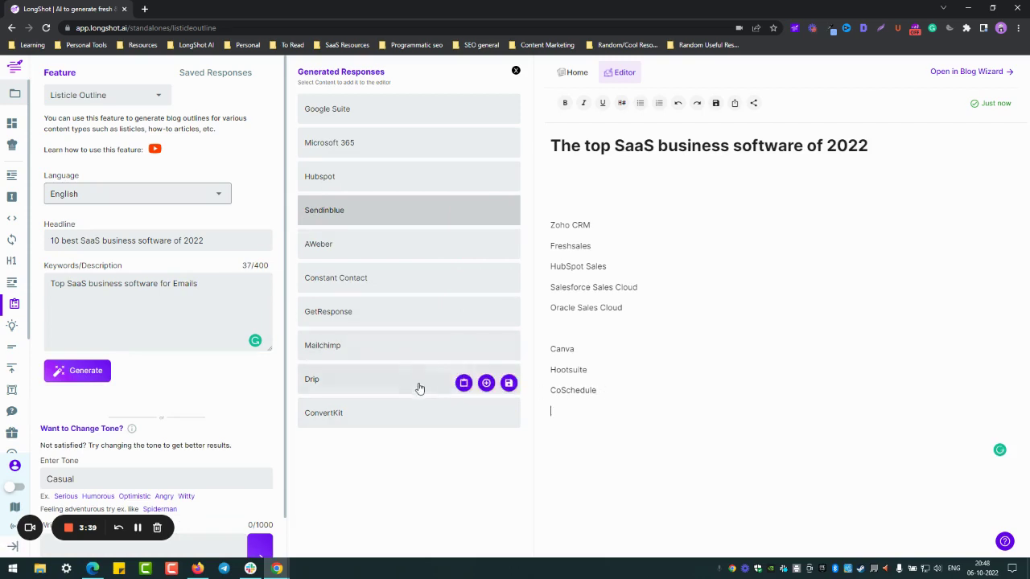
click(486, 214)
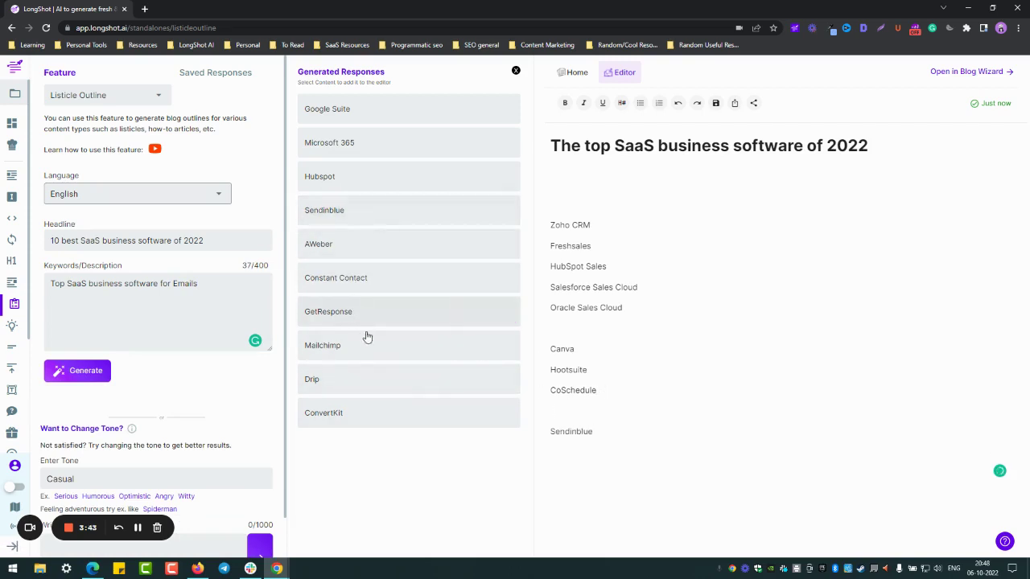
click(486, 314)
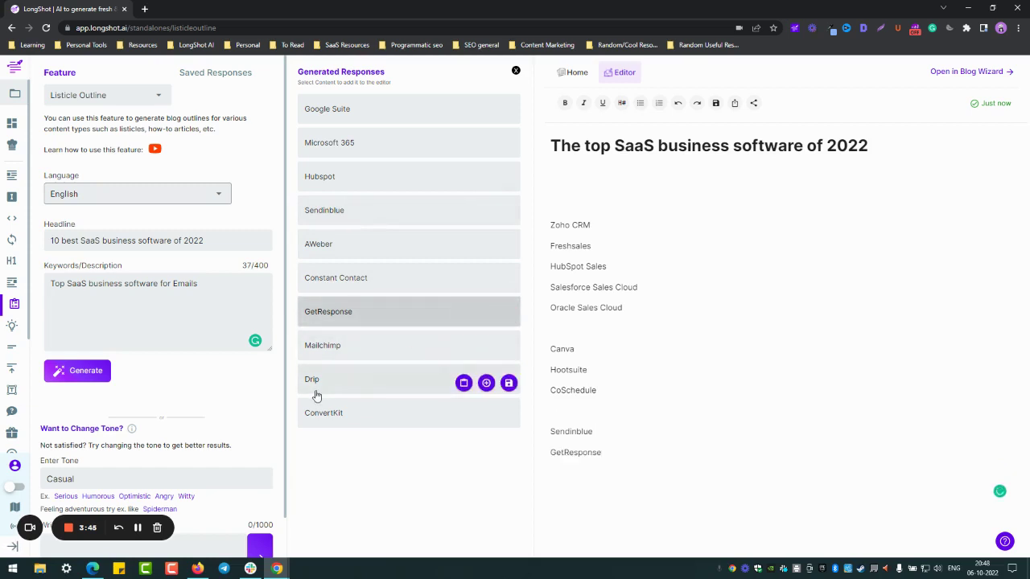
click(73, 377)
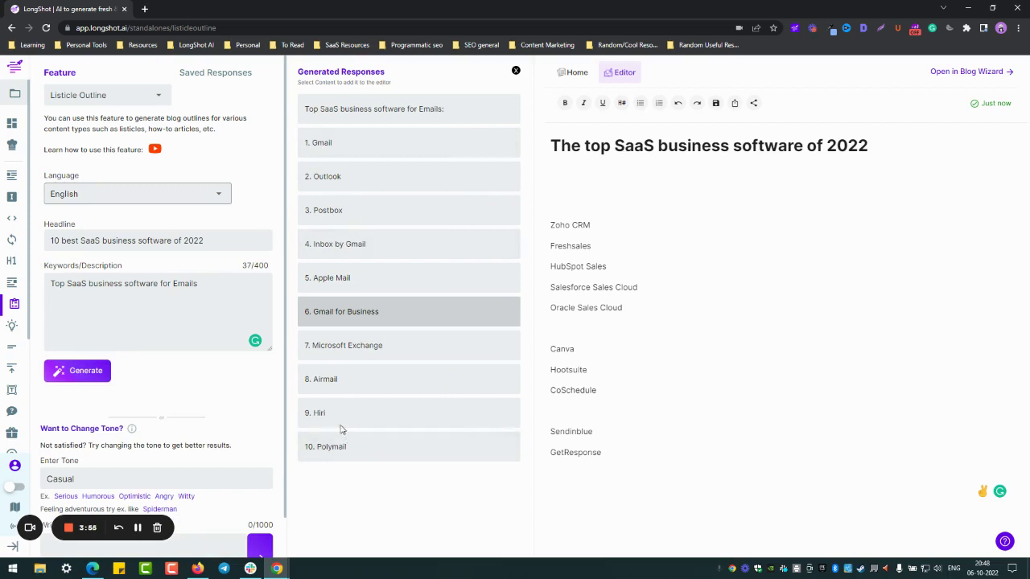
double_click(176, 283)
Remove the blank lines between the ten tool names and make them all bold.
click(563, 327)
key(BackSpace)
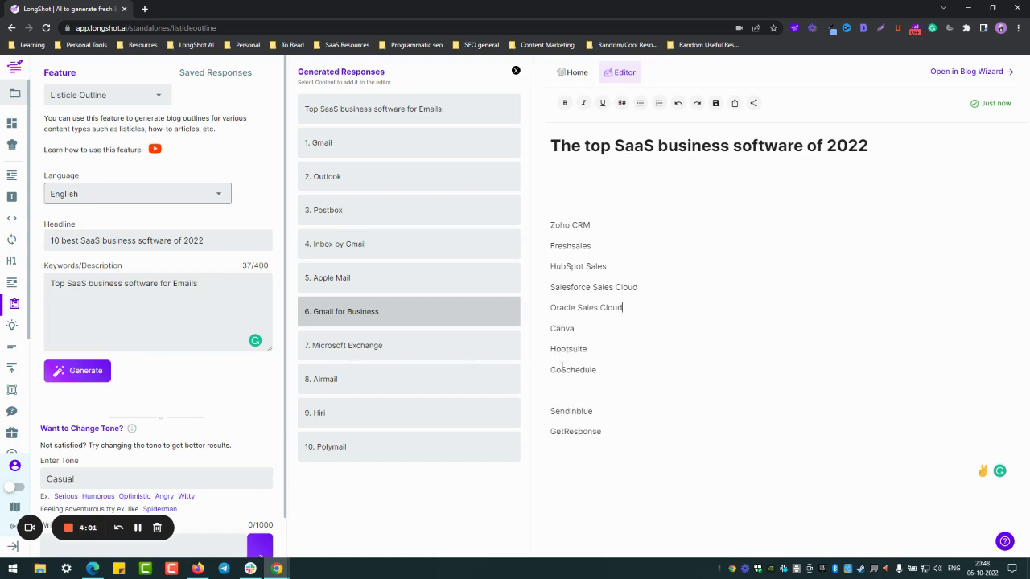
key(BackSpace)
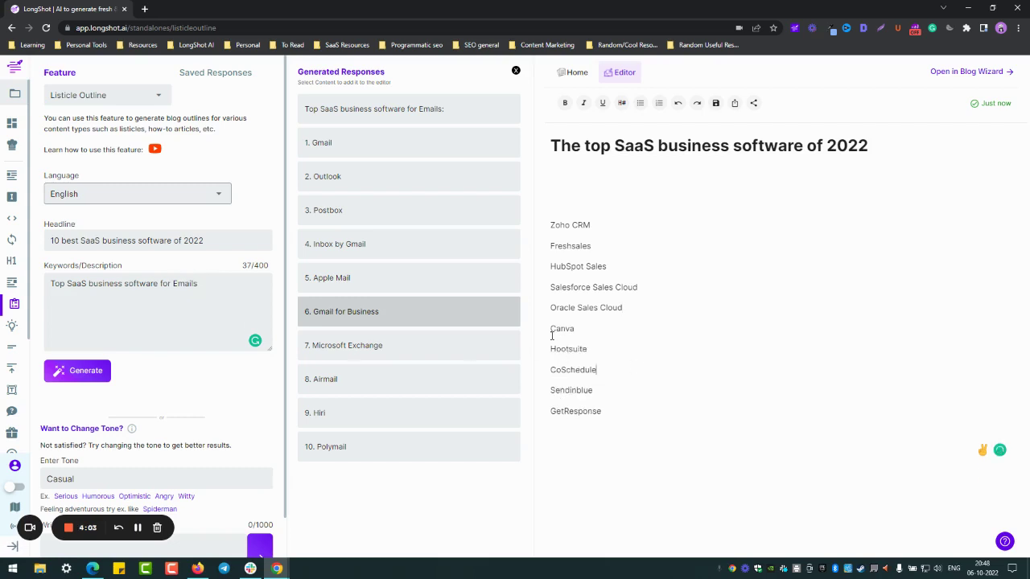
click(552, 202)
key(BackSpace)
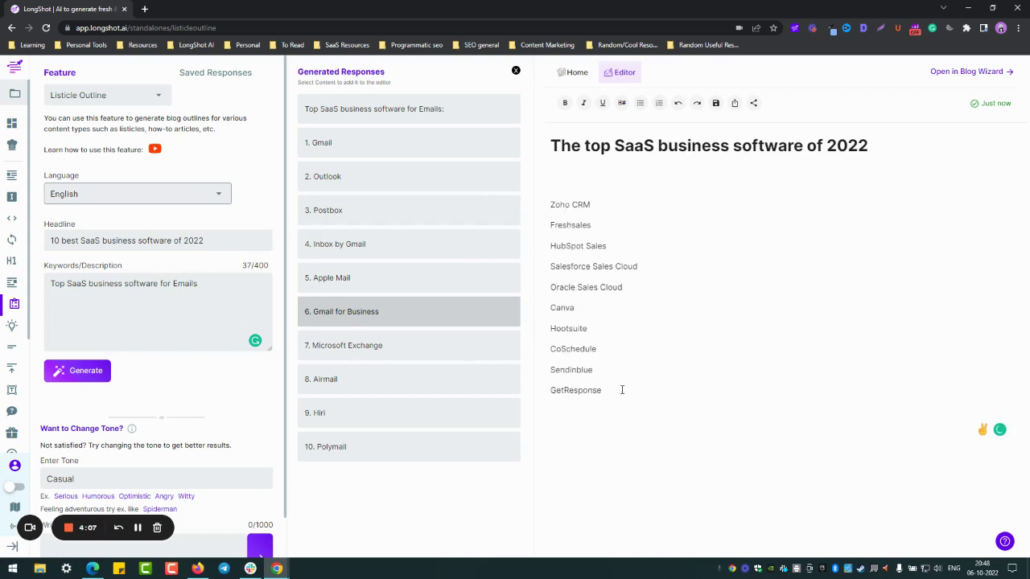
drag(619, 384, 551, 206)
key(ctrl+b)
Insert blank lines after Canva to set it apart from the other entries.
click(597, 304)
key(Return)
key(Return)
click(639, 286)
key(Return)
drag(557, 332, 557, 345)
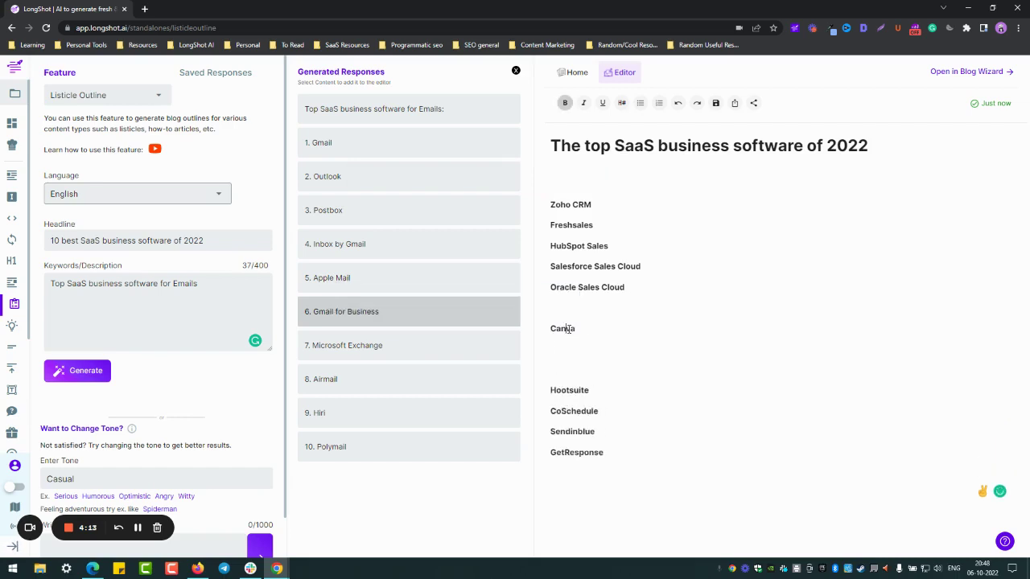
double_click(568, 329)
click(568, 345)
click(126, 104)
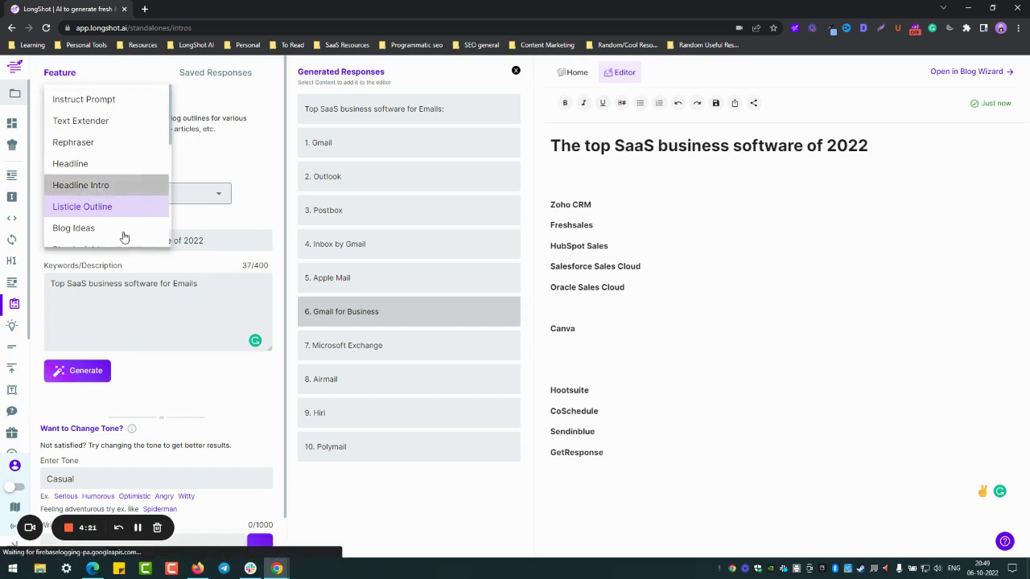
Generate Headline Intro paragraphs for 'Canva: The top SaaS business software of 2022'.
click(118, 186)
drag(135, 246, 44, 232)
text(Canva)
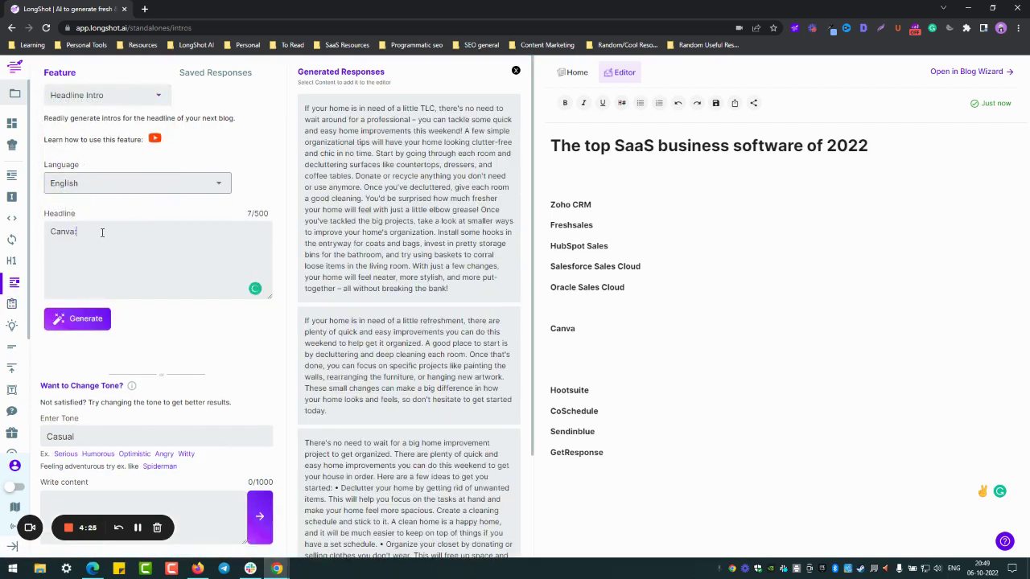
drag(556, 148, 872, 150)
key(ctrl+c)
click(129, 235)
key(ctrl+v)
click(72, 320)
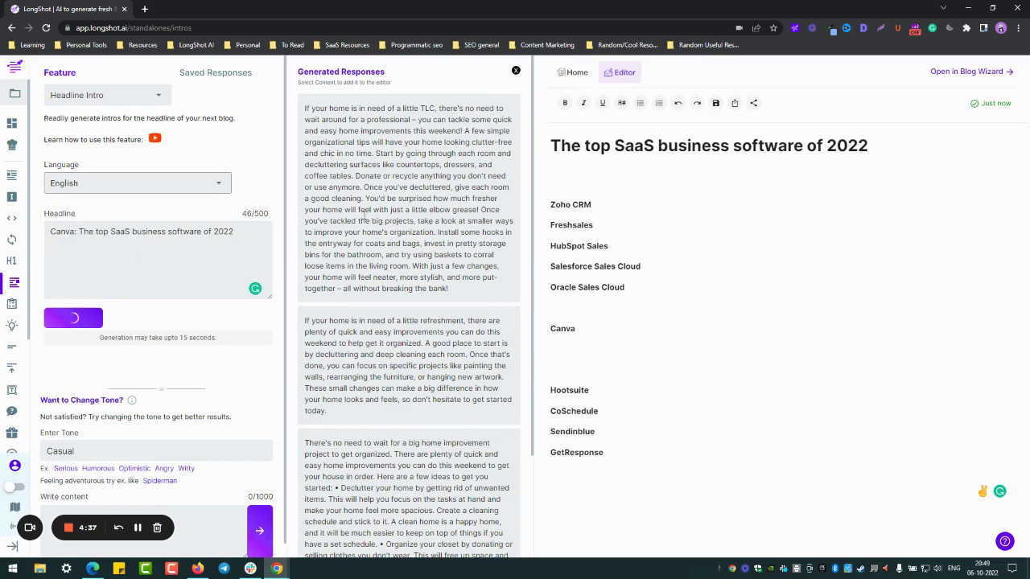
Place the caret on the empty line below the Canva heading.
mouse_move(372, 281)
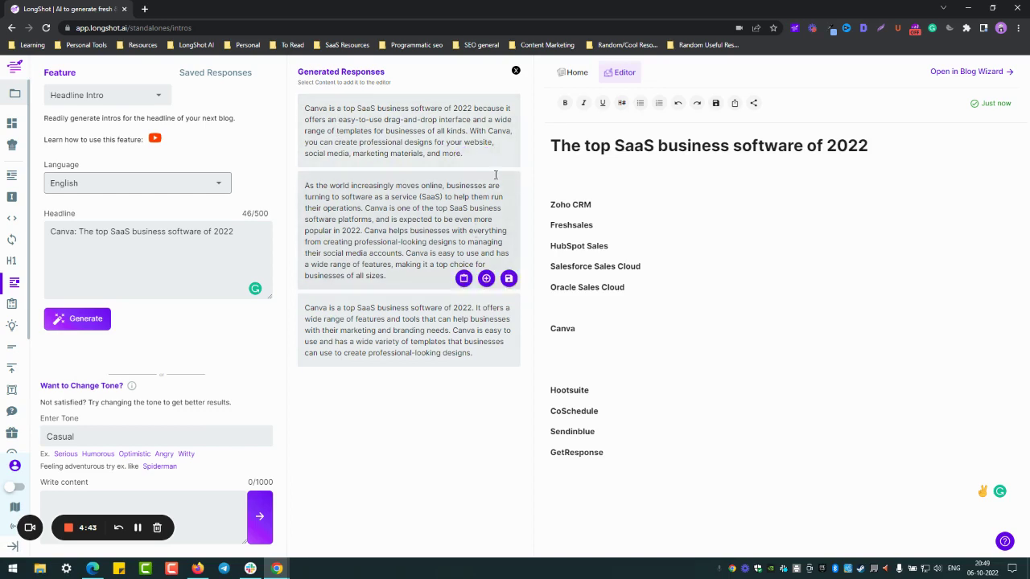
click(554, 330)
click(557, 346)
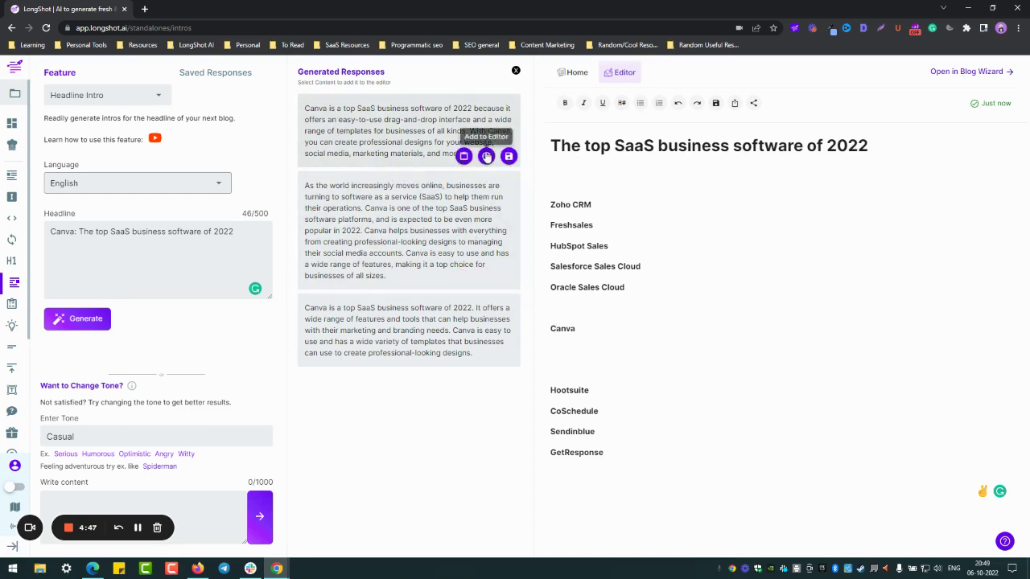
Insert the first generated Canva intro beneath the heading and remove the blank line.
click(486, 155)
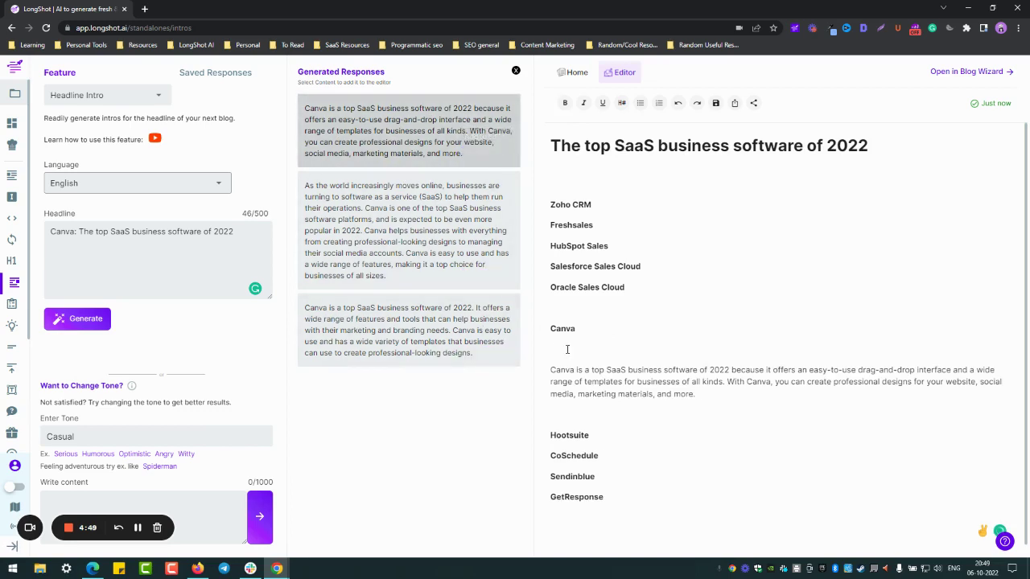
key(BackSpace)
click(721, 377)
key(Return)
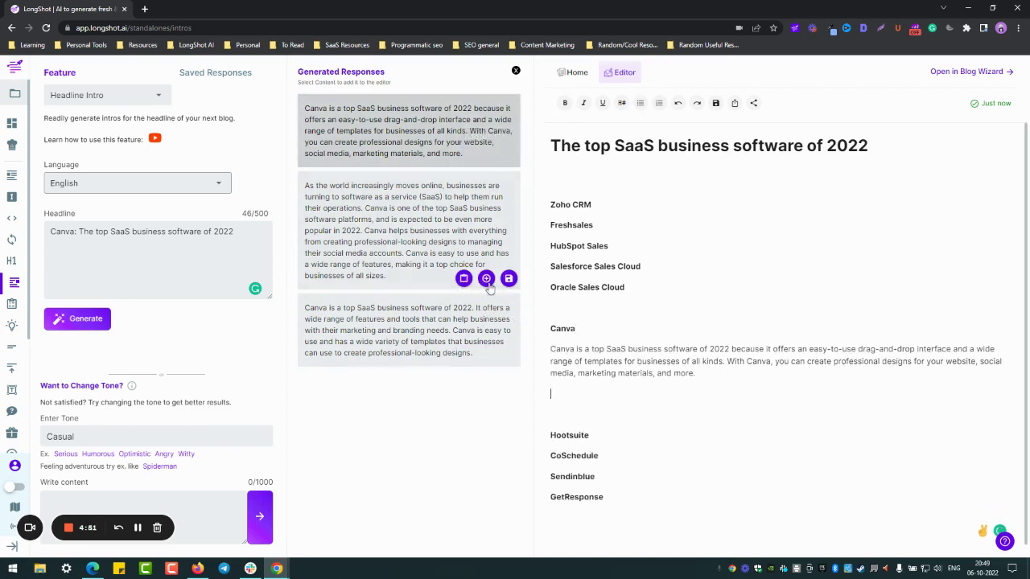
Add the second Canva intro, retype 'world', and remove the stray comma after 'platforms'.
click(486, 279)
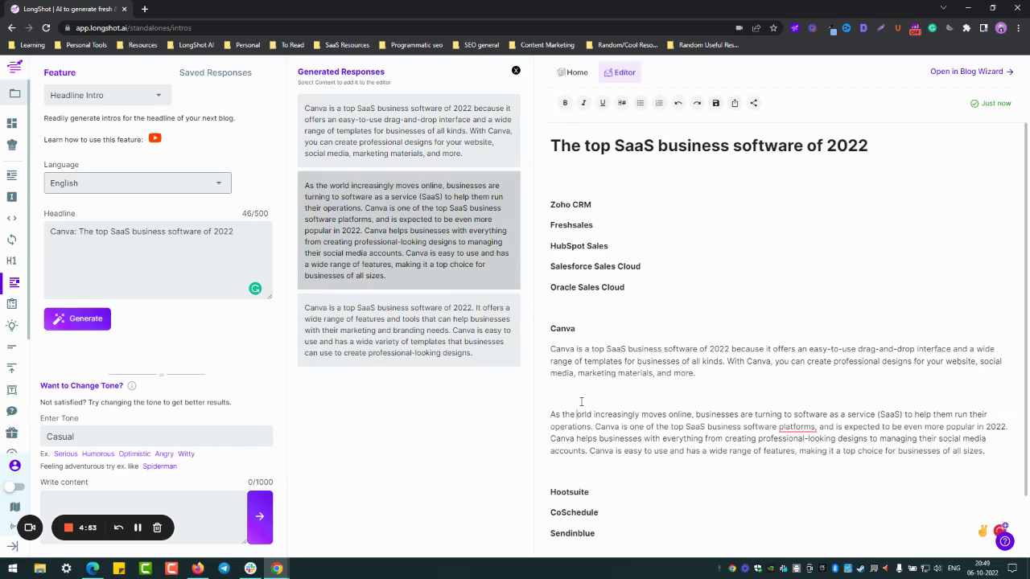
text(w)
key(BackSpace)
click(796, 407)
click(800, 436)
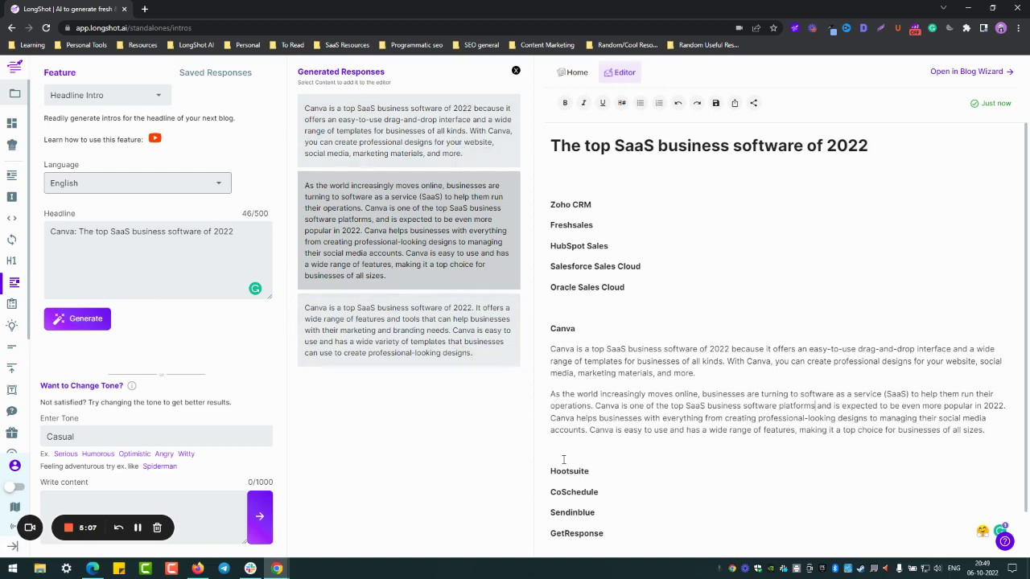
click(595, 475)
scroll(616, 496, down, 1)
Add empty lines after Sendinblue and change the headline to 'Sendinblue: The top SaaS business software of 2022'.
click(603, 473)
key(Return)
key(Return)
key(Return)
double_click(576, 492)
key(ctrl+c)
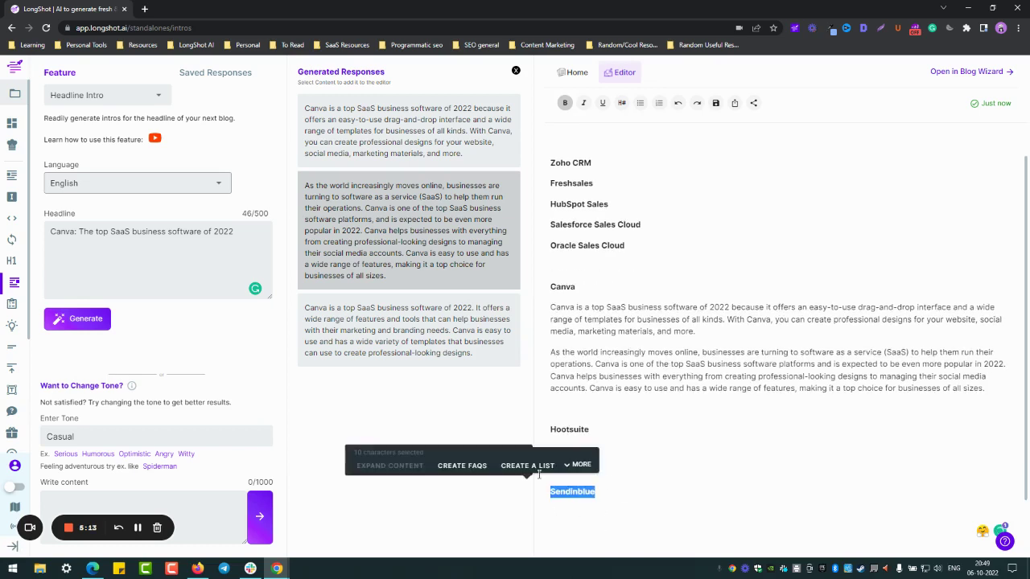
double_click(74, 232)
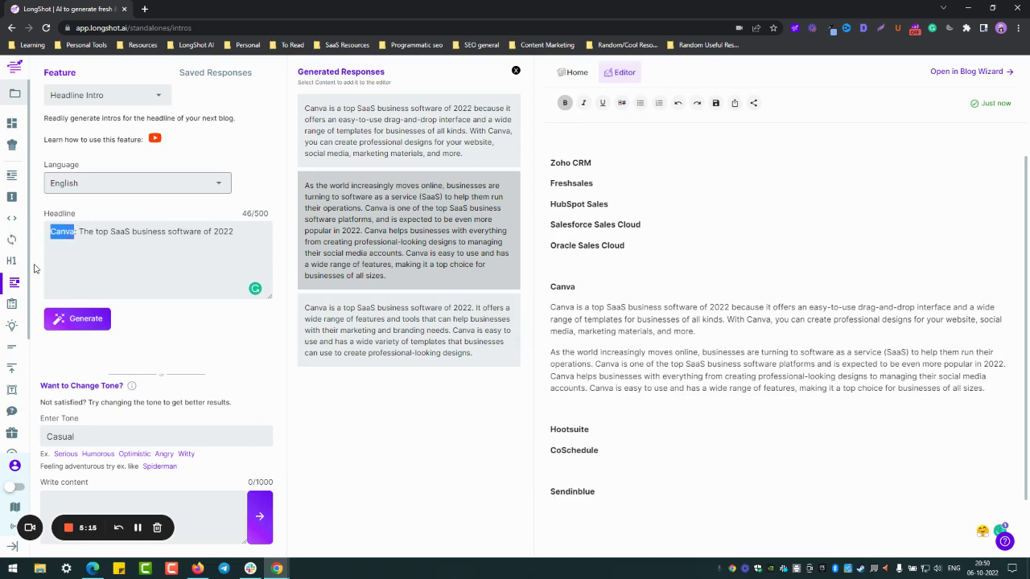
key(ctrl+v)
Generate intros for the Sendinblue headline and reopen the Generated Responses panel.
click(80, 320)
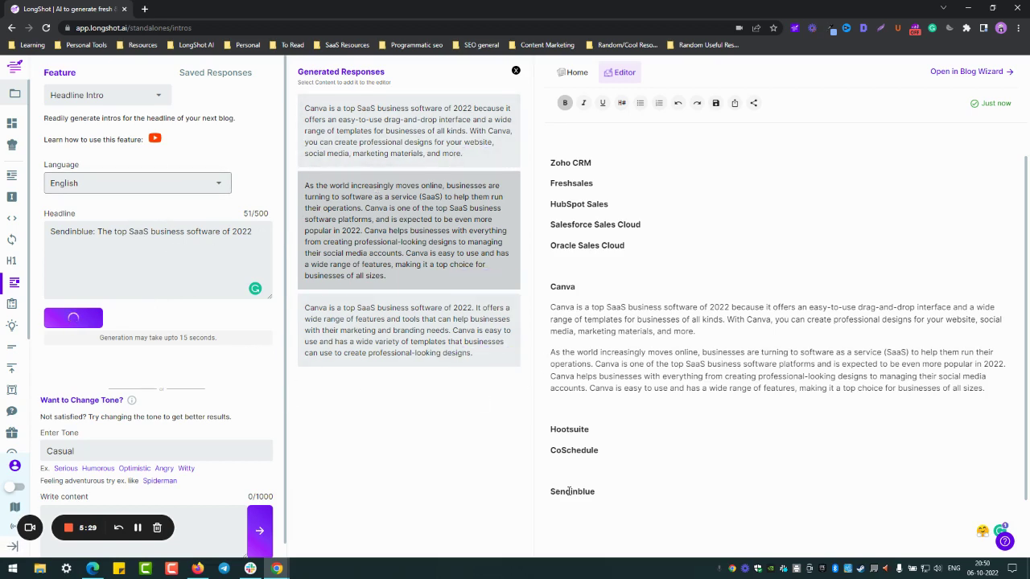
scroll(618, 484, down, 1)
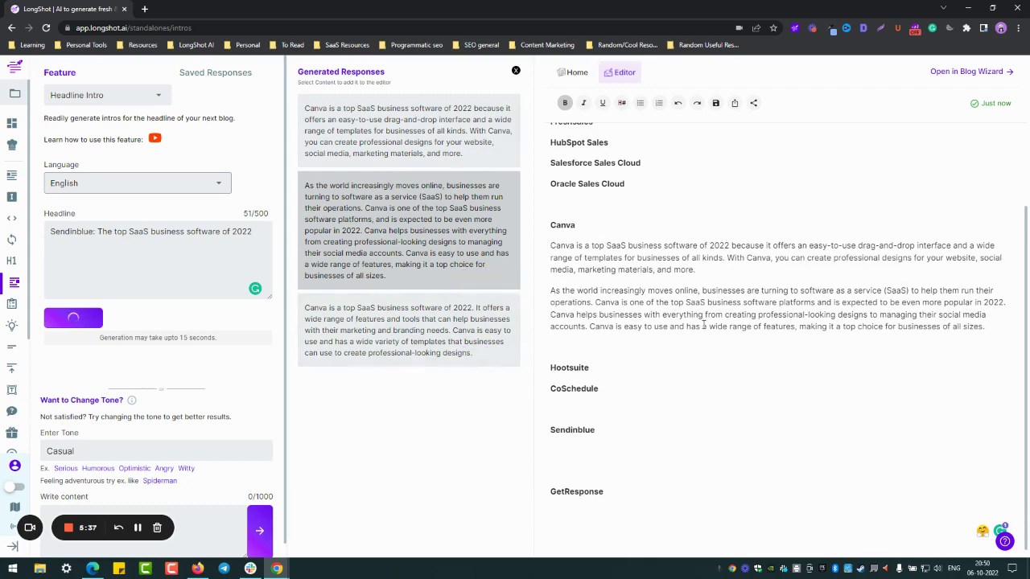
scroll(701, 402, up, 3)
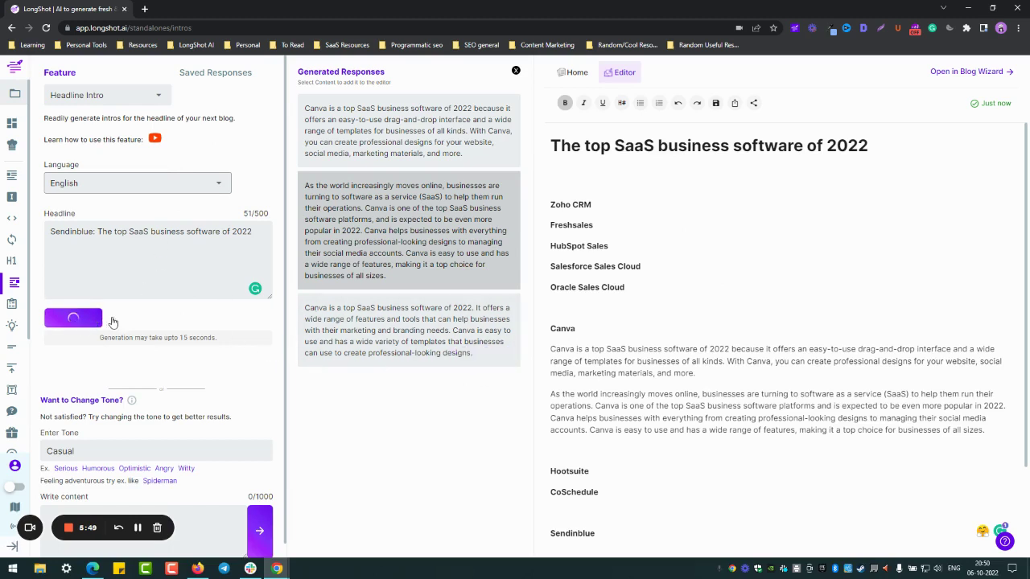
drag(344, 308, 386, 309)
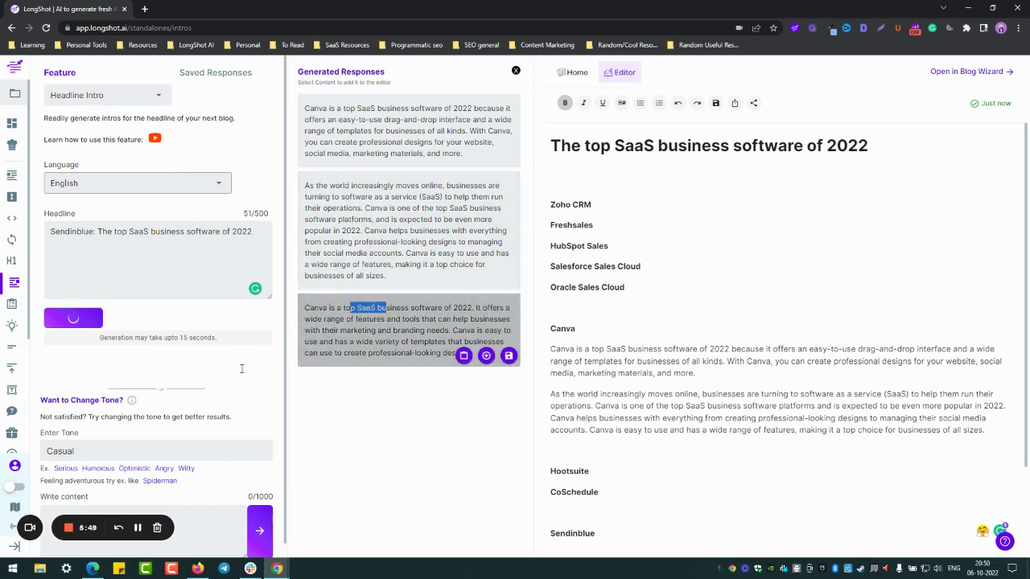
click(515, 72)
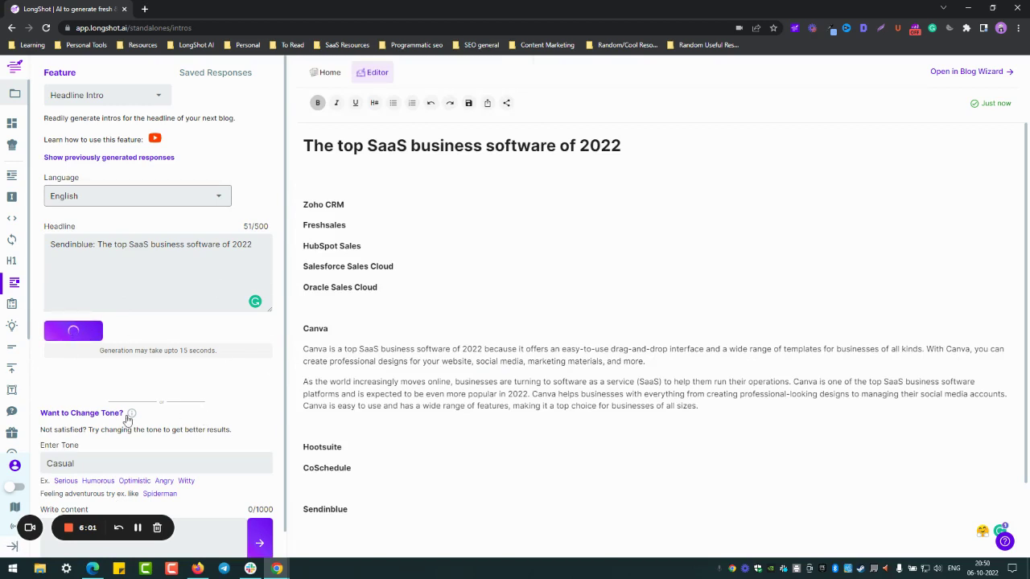
scroll(113, 426, down, 1)
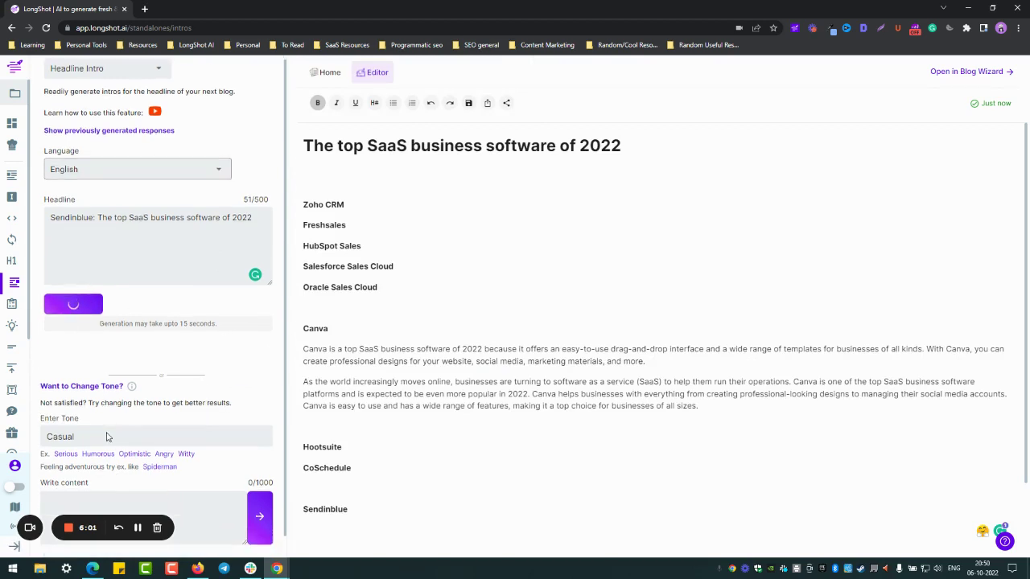
click(138, 528)
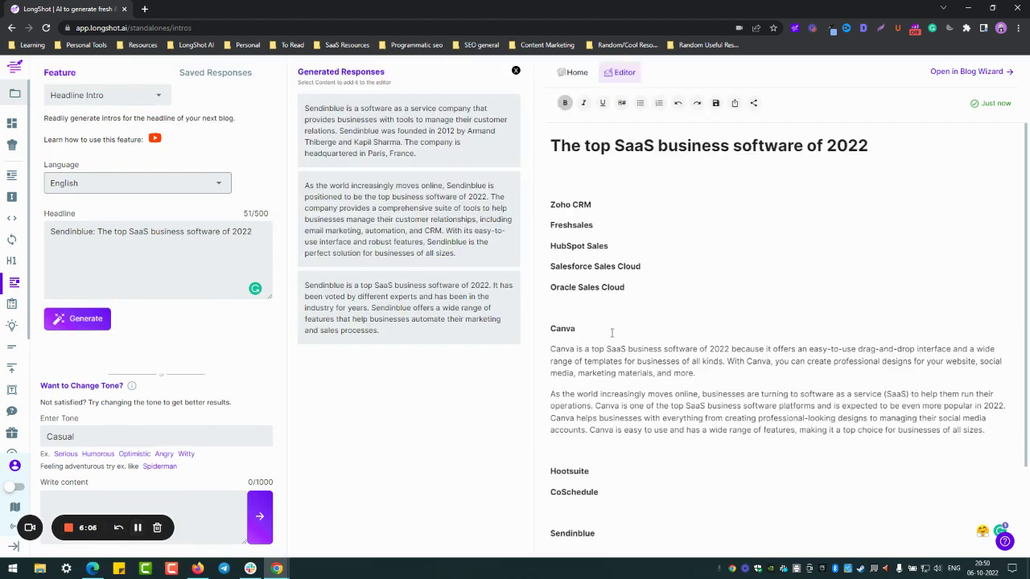
Insert the second Sendinblue response beneath the Sendinblue heading.
scroll(611, 332, down, 2)
click(615, 441)
click(611, 430)
key(Return)
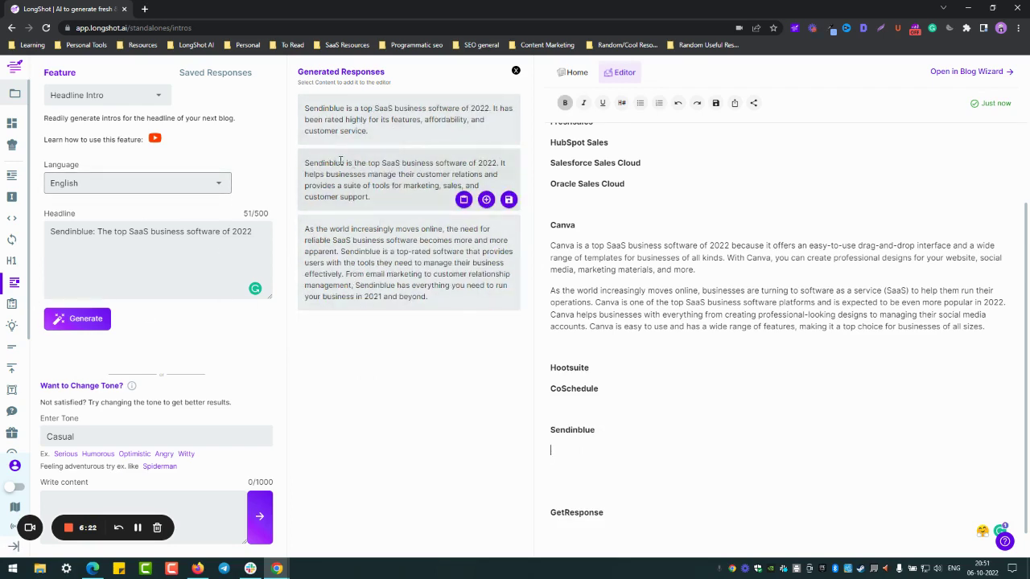
click(486, 199)
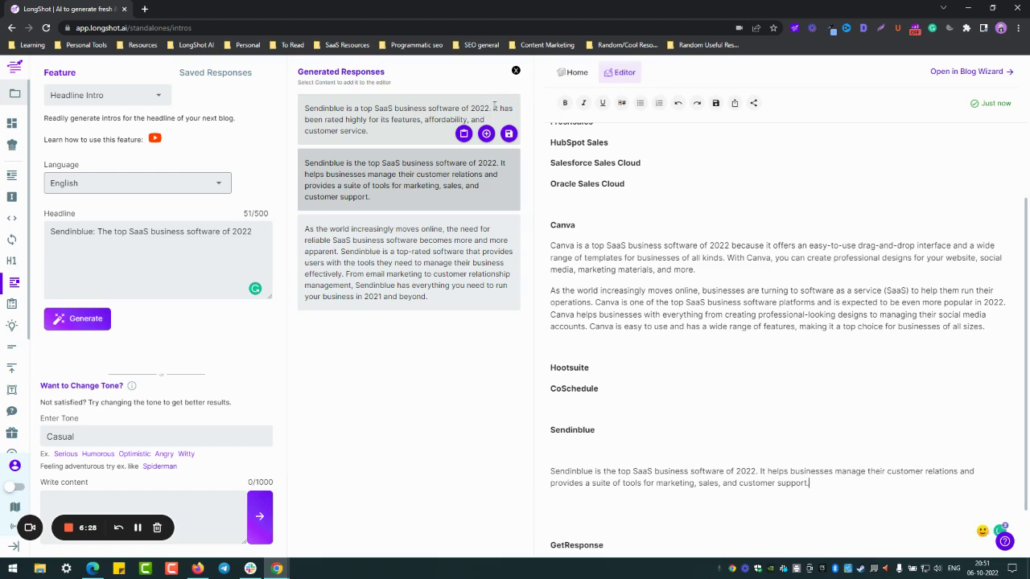
Copy the 'rated highly' sentence from the first response in as its own paragraph and tidy spacing.
drag(493, 108, 368, 131)
key(ctrl+c)
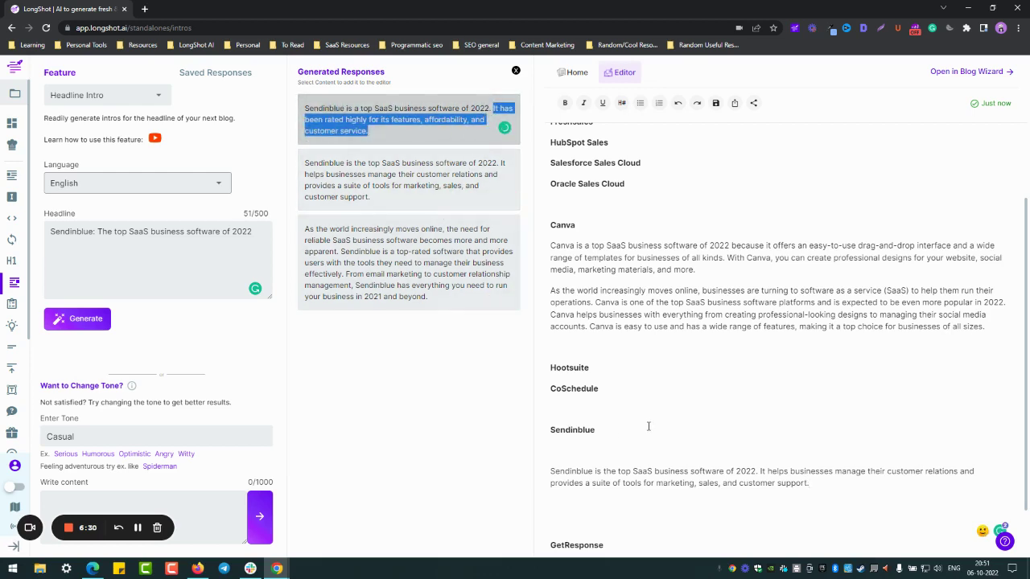
scroll(648, 426, down, 1)
click(572, 450)
key(ctrl+v)
click(636, 406)
key(BackSpace)
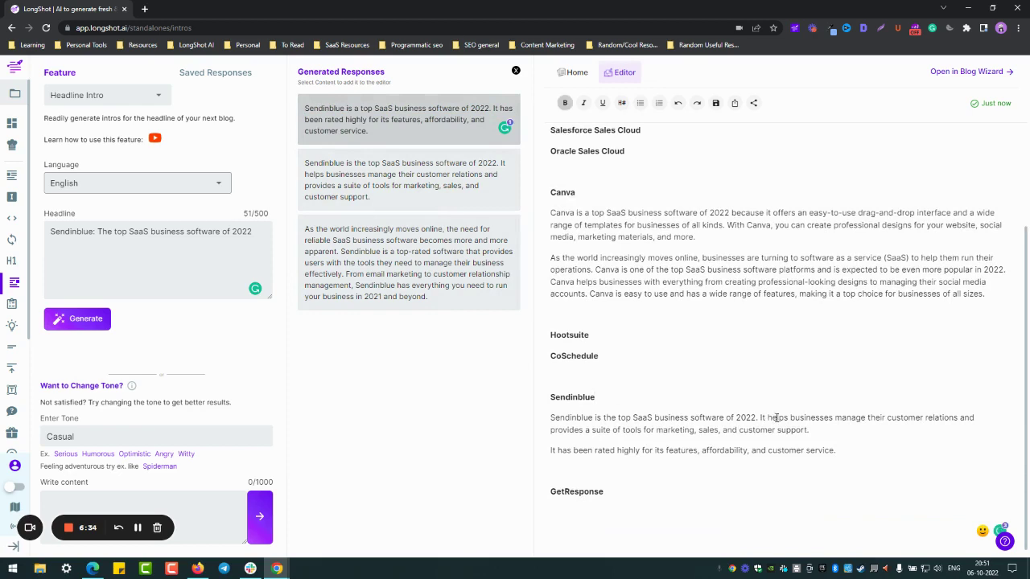
click(834, 450)
key(Return)
Add the third Sendinblue response and correct 'business' to 'businesses'.
mouse_move(489, 305)
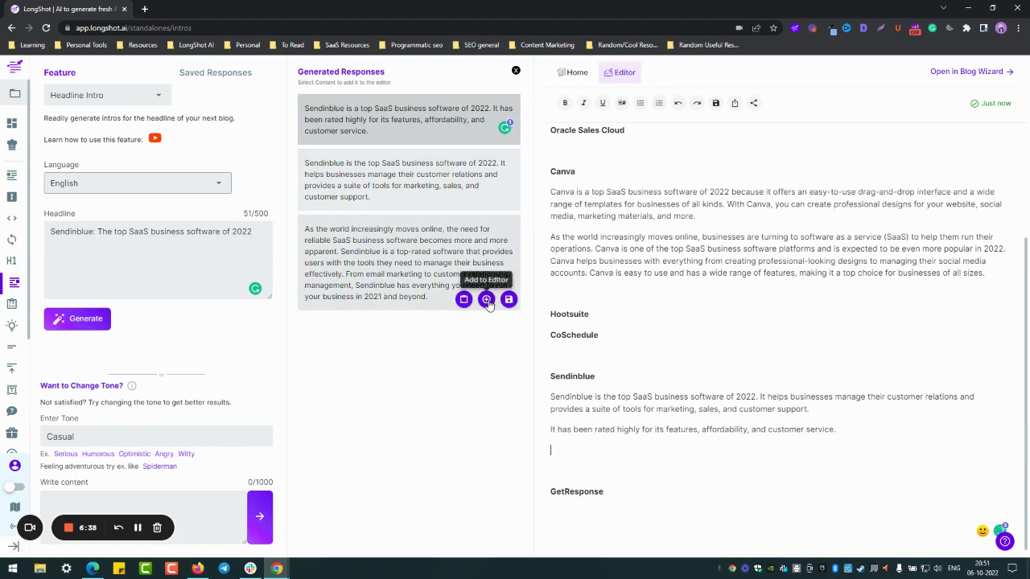
click(487, 300)
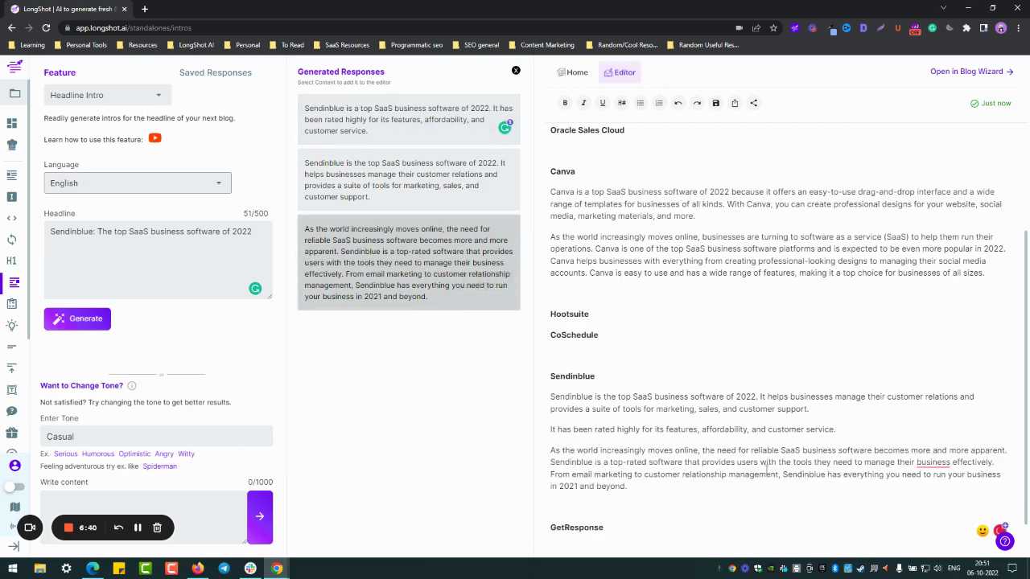
click(933, 463)
click(917, 484)
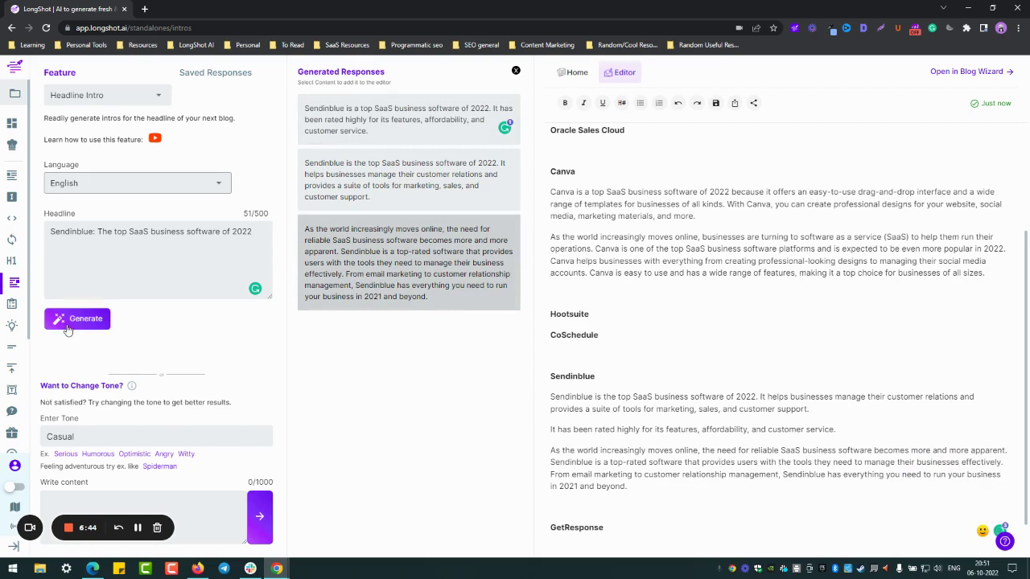
Add blank lines below Hootsuite and generate intros with 'Zoho CRM' as the headline.
scroll(677, 360, up, 1)
scroll(678, 360, up, 1)
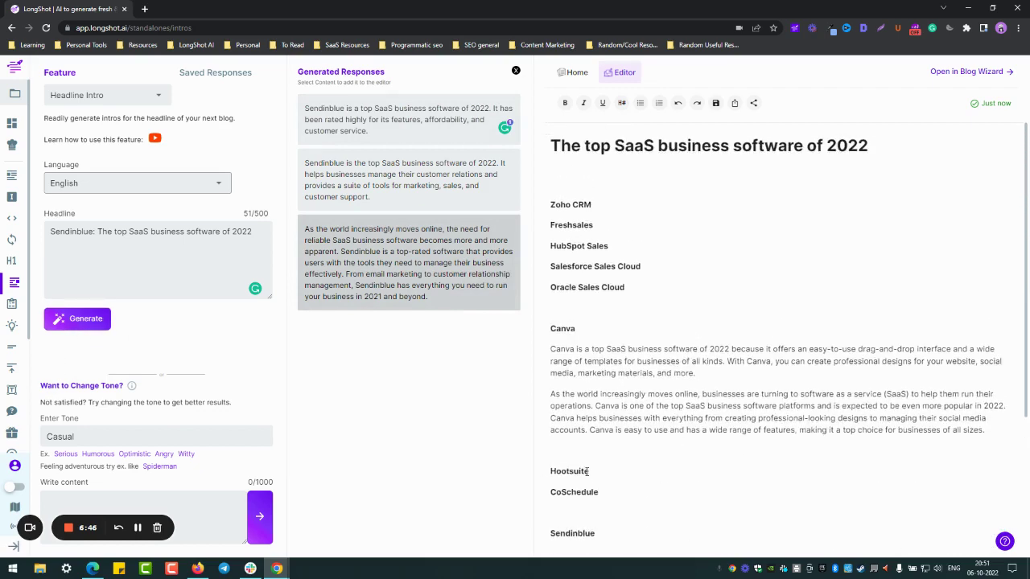
click(602, 473)
key(Return)
key(Return)
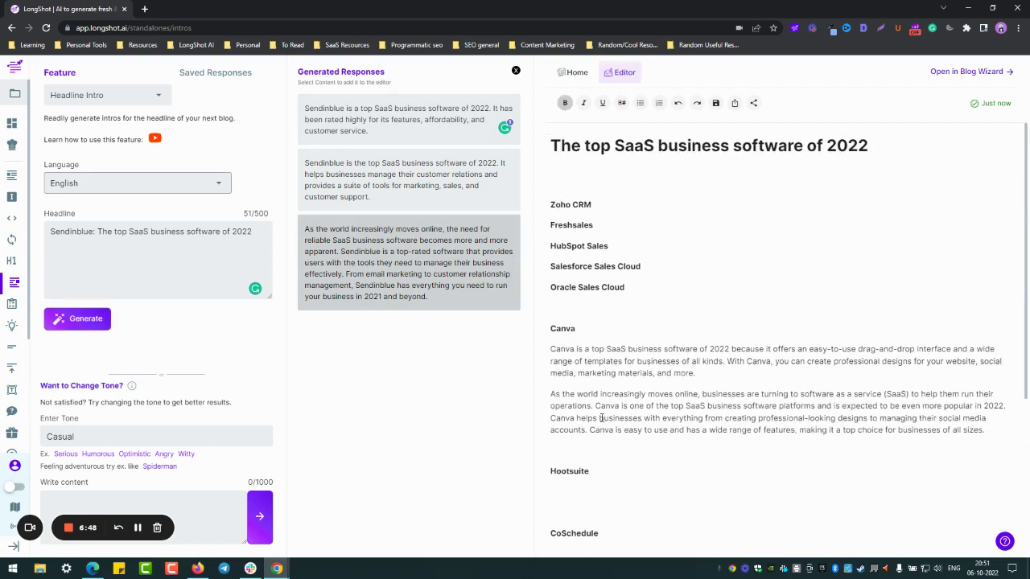
drag(592, 206, 538, 199)
key(ctrl+c)
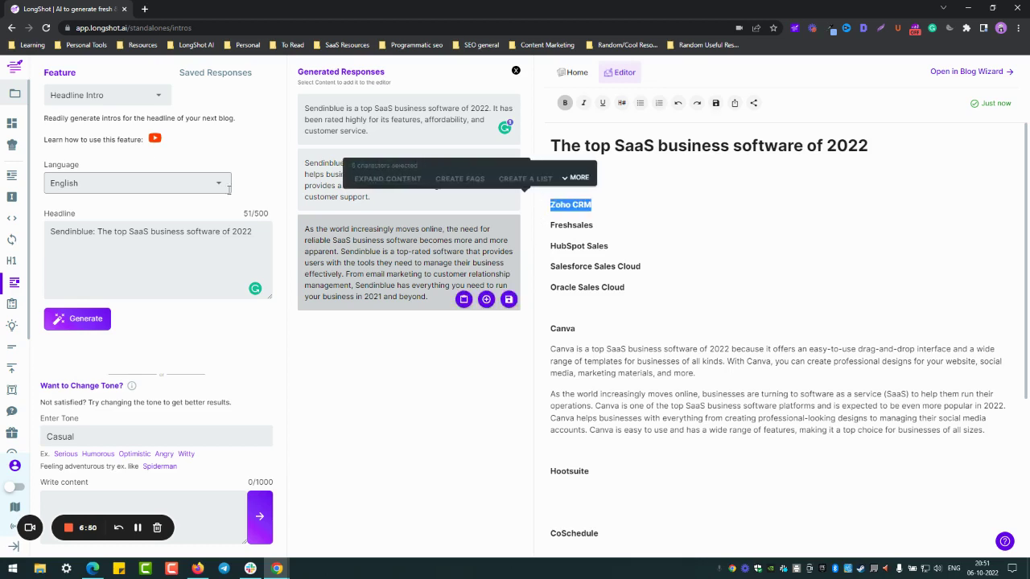
double_click(71, 232)
key(ctrl+v)
click(85, 319)
Insert the second Zoho CRM response beneath the Zoho CRM heading.
click(637, 211)
key(Return)
key(Return)
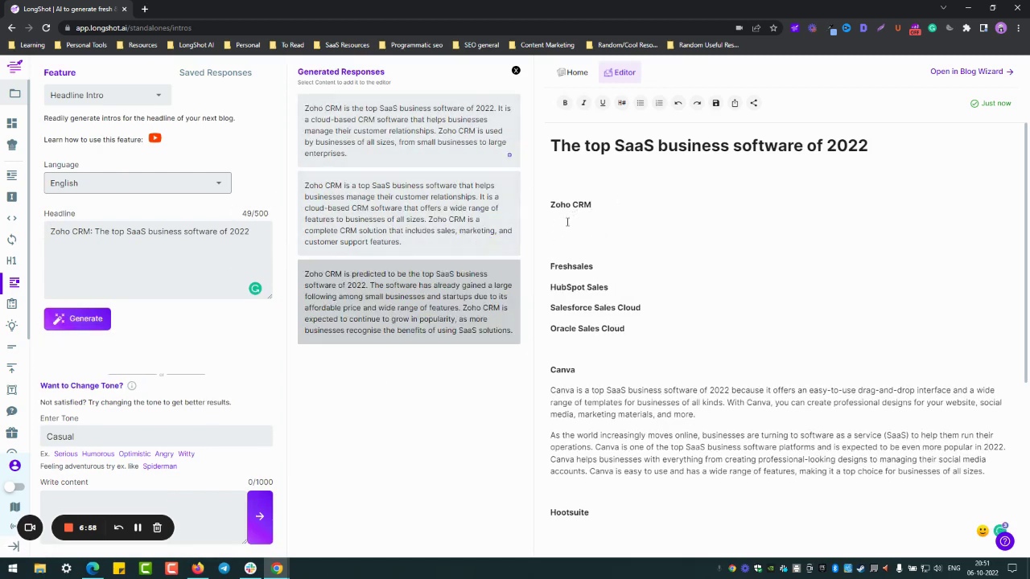
mouse_move(448, 178)
click(486, 244)
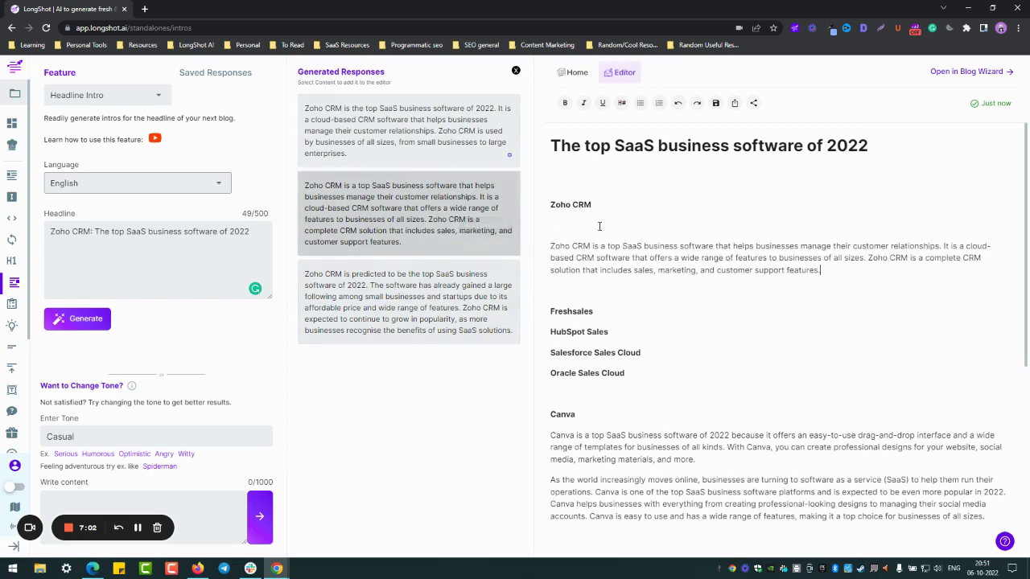
key(BackSpace)
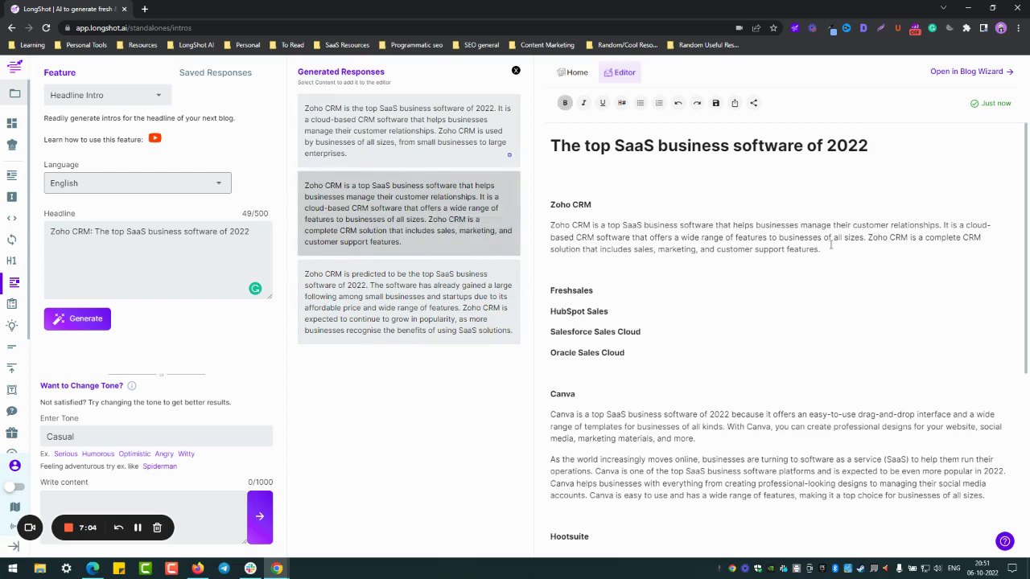
click(836, 247)
key(Return)
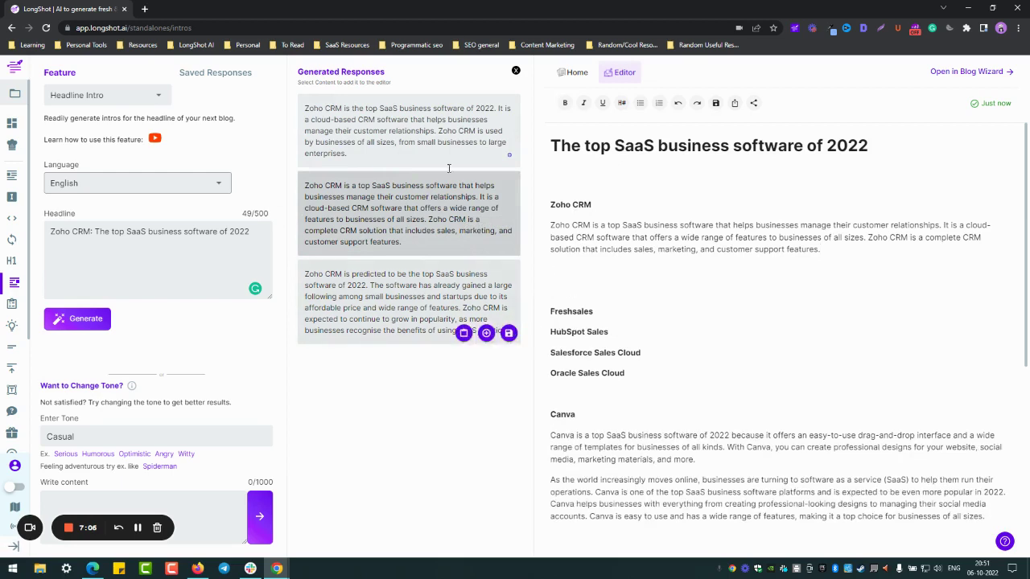
Paste the third response's later sentences as a second Zoho CRM paragraph and fix 'recognize'.
mouse_move(465, 320)
drag(370, 285, 525, 357)
key(ctrl+c)
click(565, 273)
key(ctrl+v)
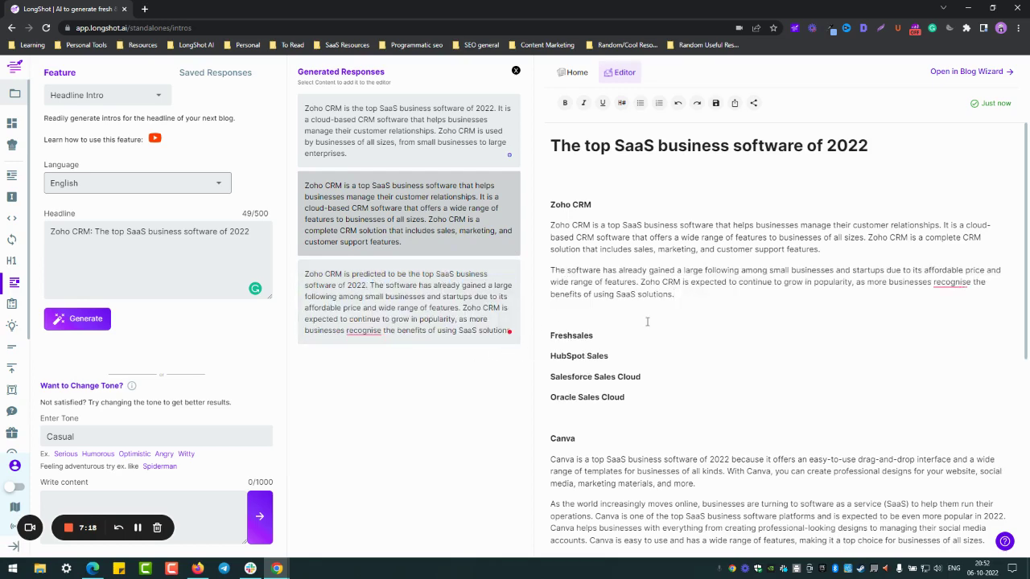
key(BackSpace)
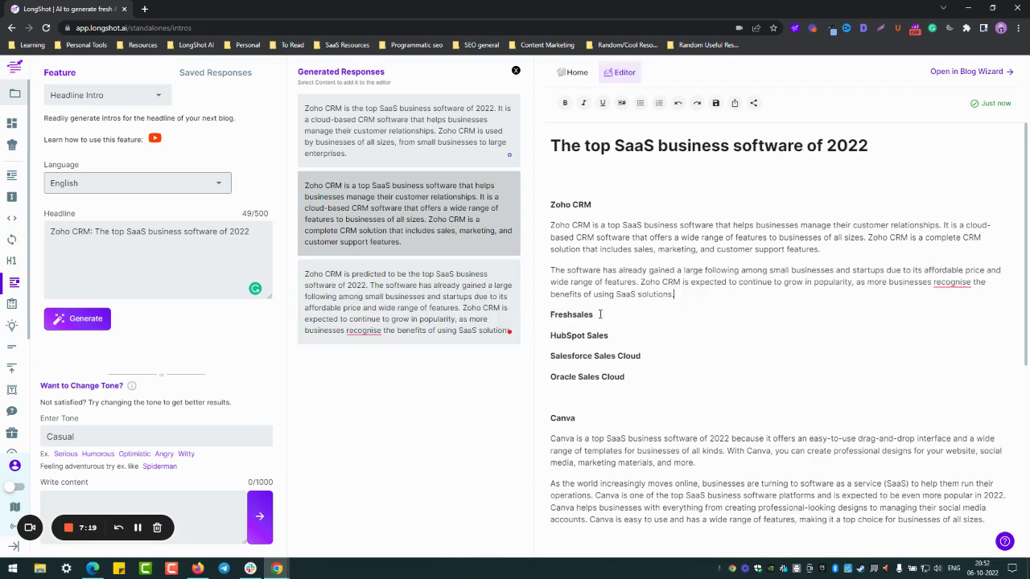
click(942, 305)
Bring up the writing Feature list to pick Instruct Prompt.
scroll(576, 313, down, 1)
scroll(576, 314, down, 5)
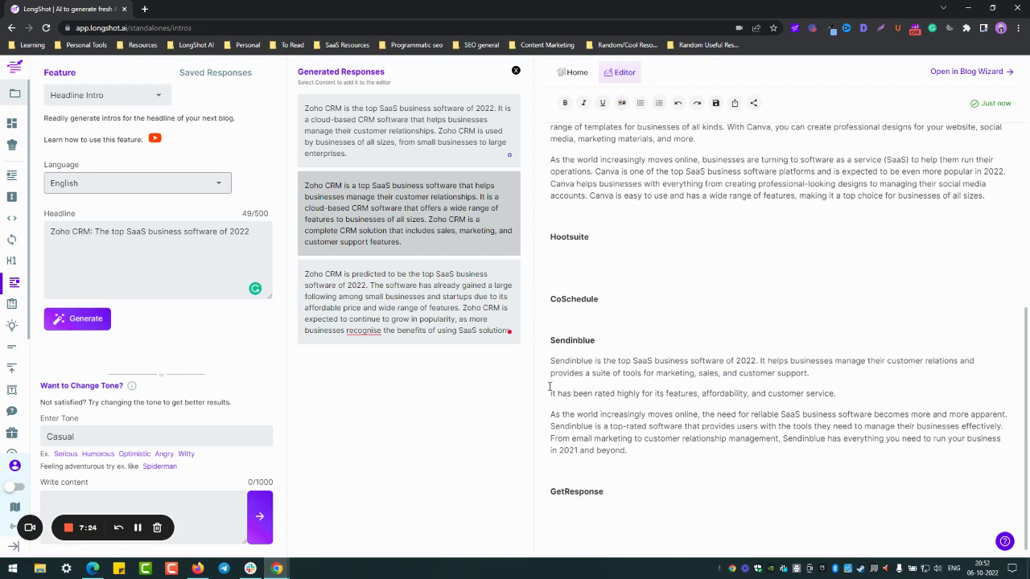
scroll(549, 390, up, 5)
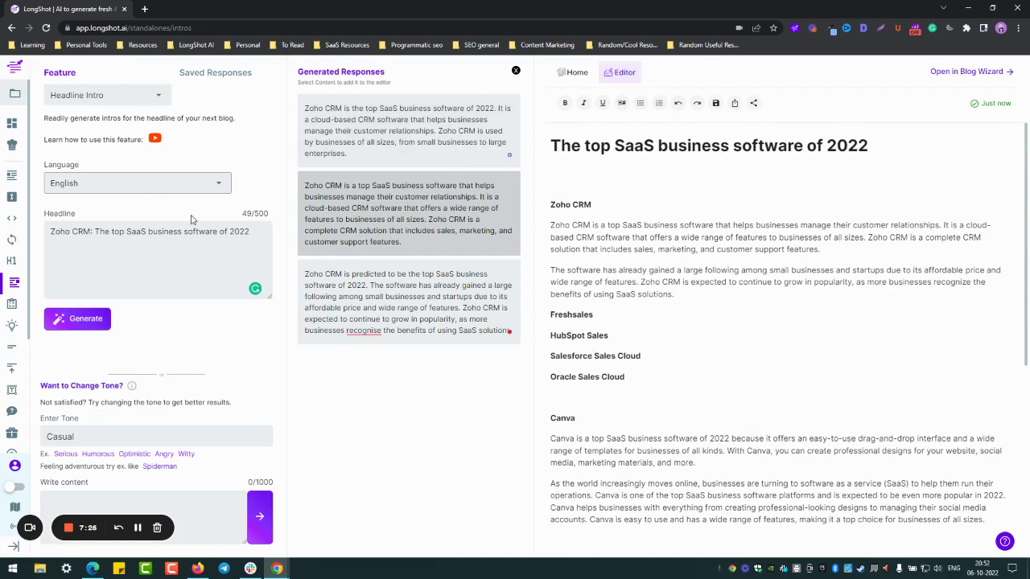
click(121, 100)
Switch to Instruct Prompt and generate a conclusion using the blog title as the topic.
click(103, 103)
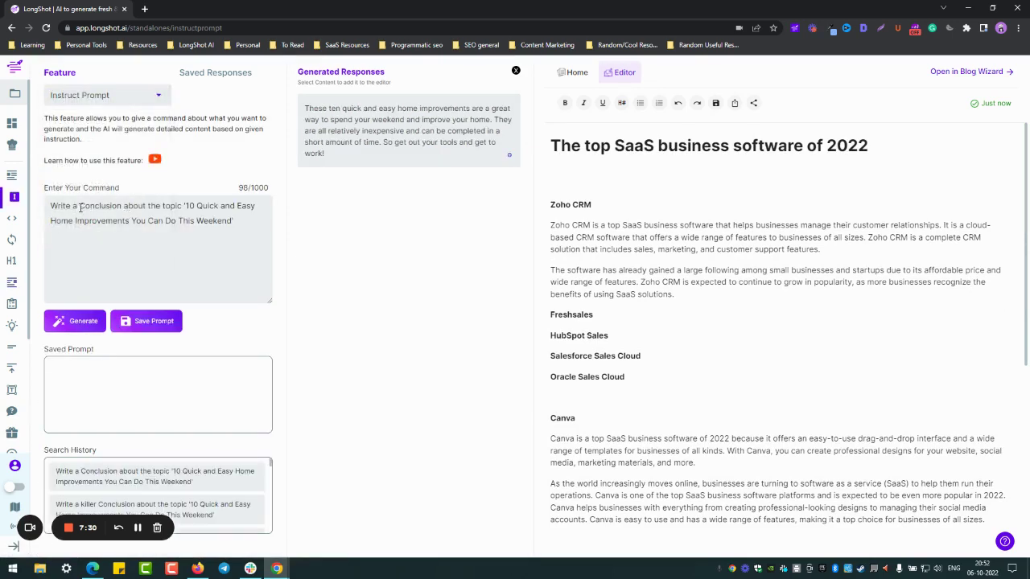
drag(555, 143, 869, 149)
key(ctrl+c)
drag(194, 203, 235, 221)
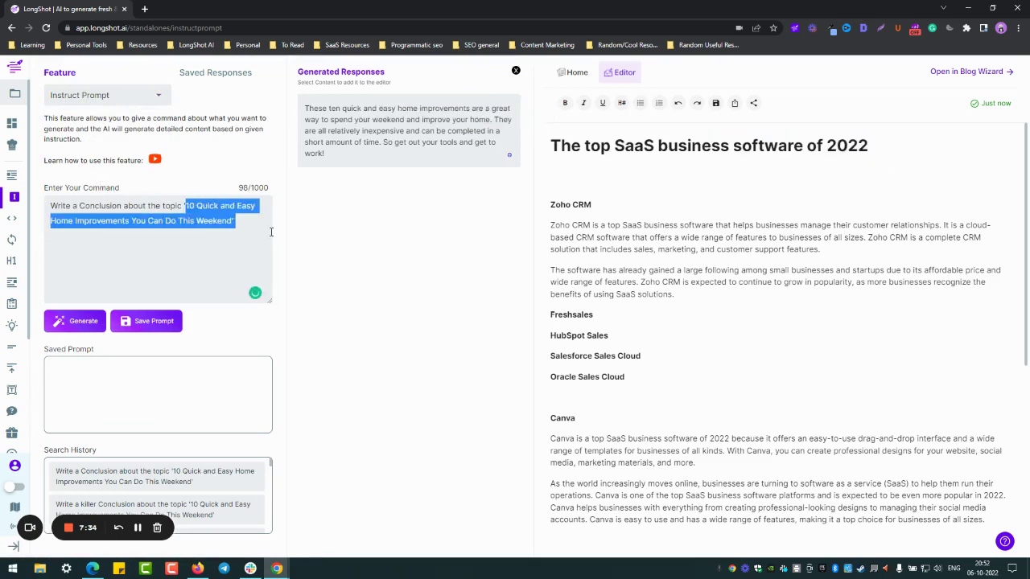
key(ctrl+v)
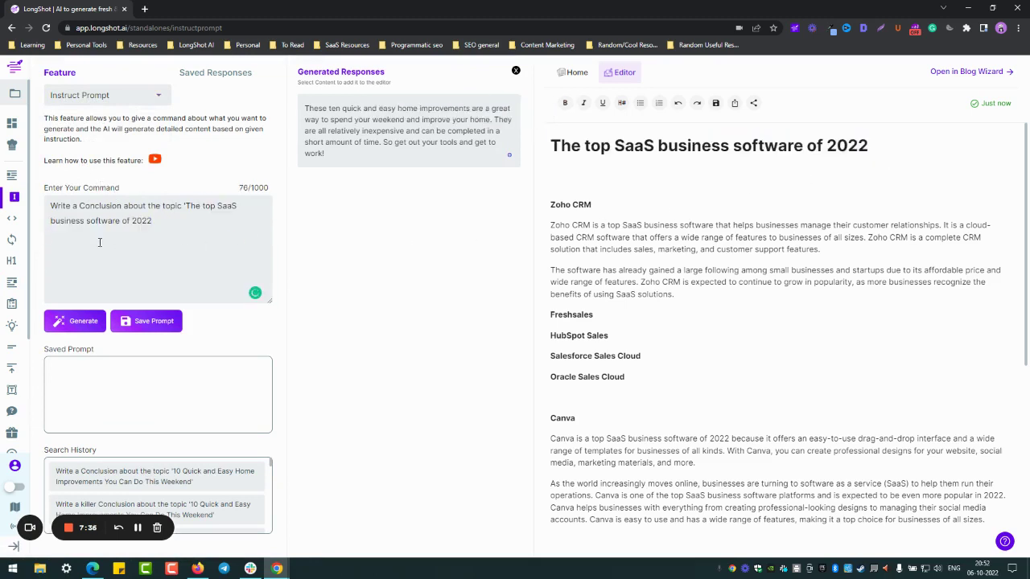
text(')
click(66, 321)
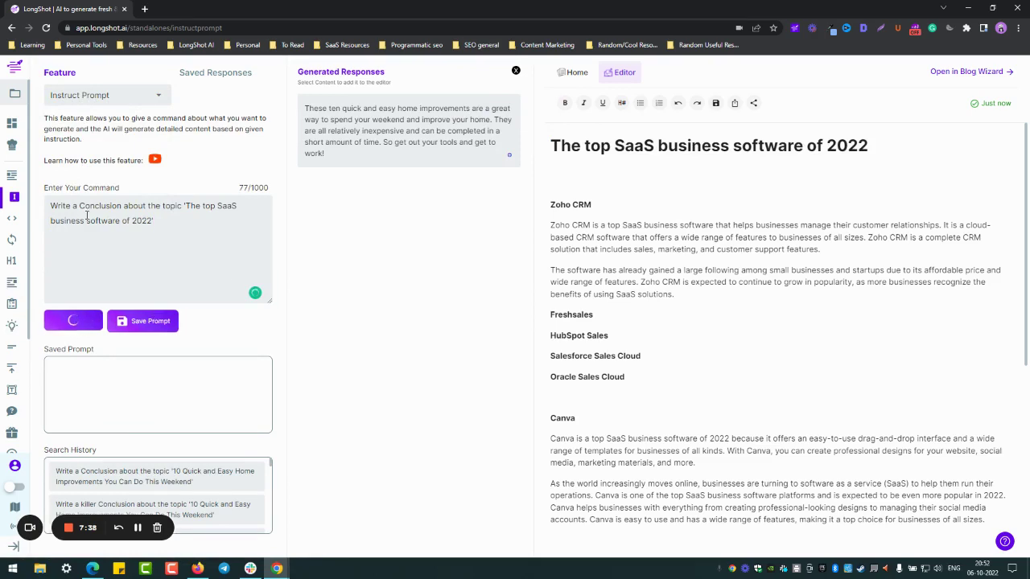
Add a 'Conclusion' large heading at the end of the blog.
scroll(596, 483, down, 4)
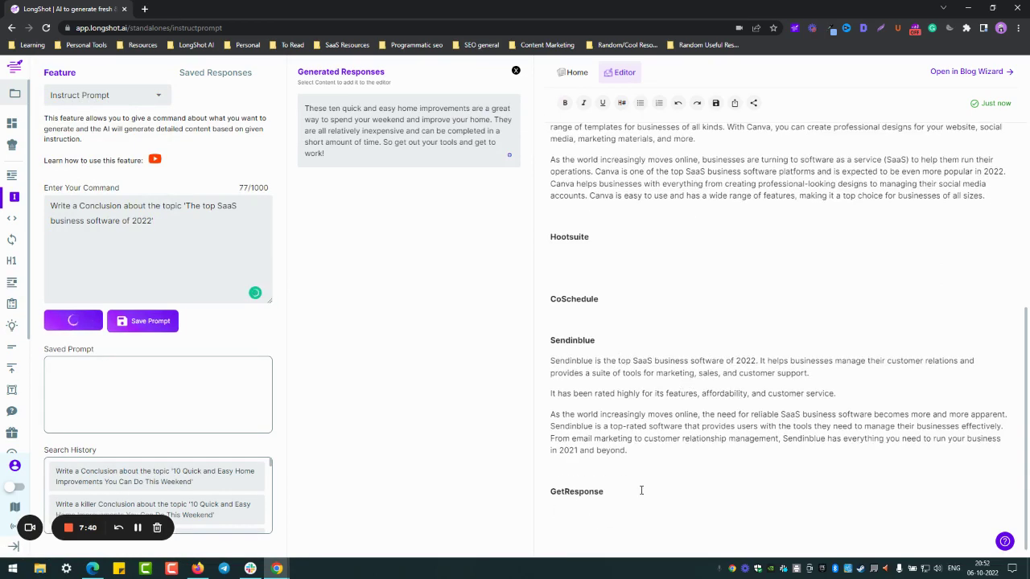
key(Return)
text(Conclusion)
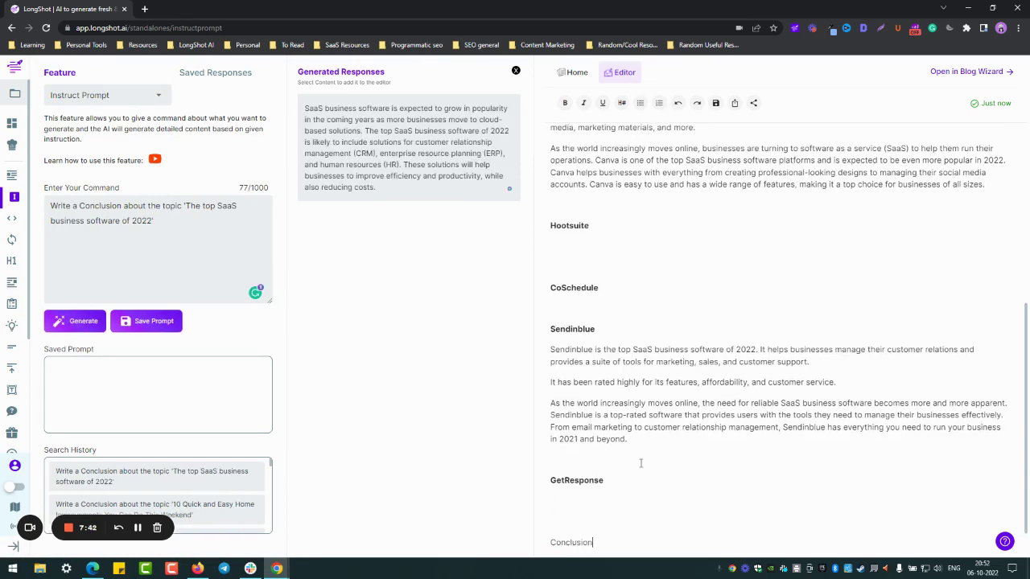
key(shift+Home)
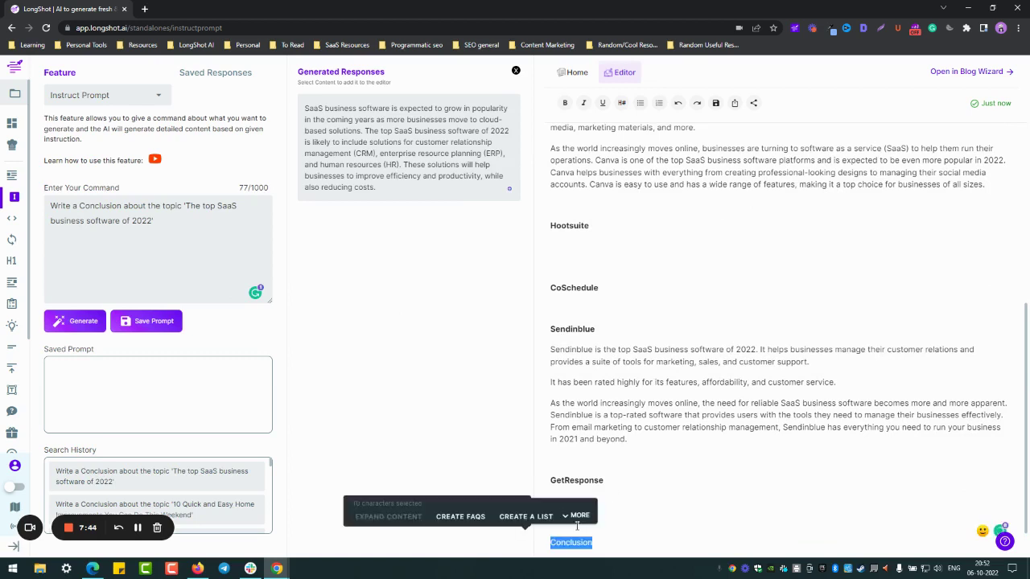
key(ctrl+alt+2)
key(Up)
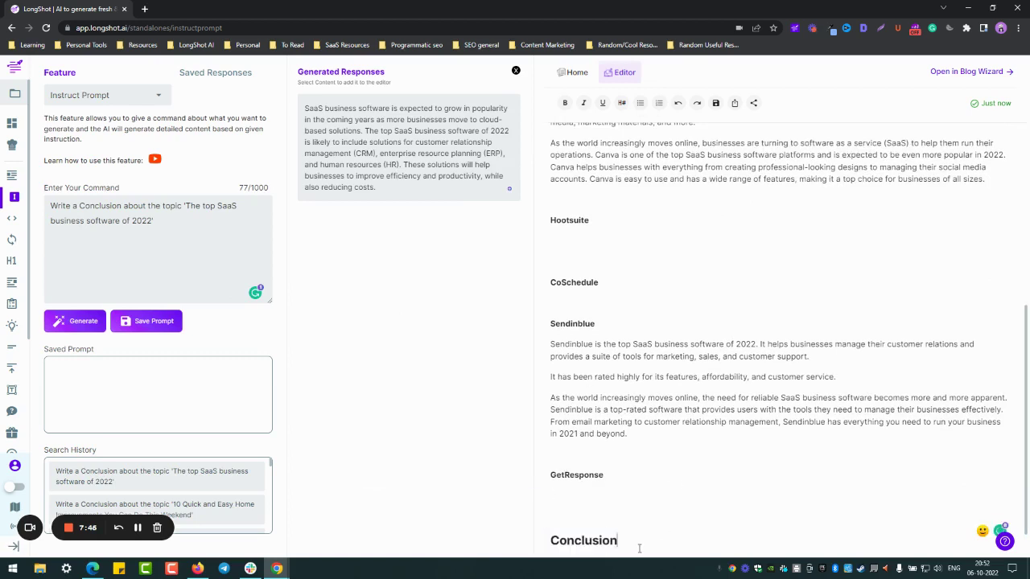
scroll(640, 549, down, 1)
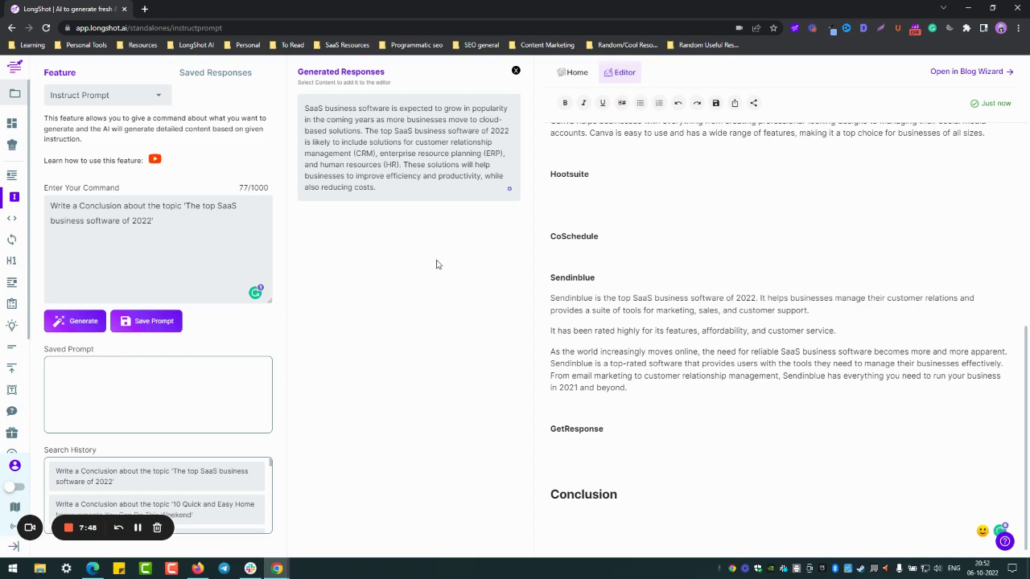
scroll(577, 509, up, 1)
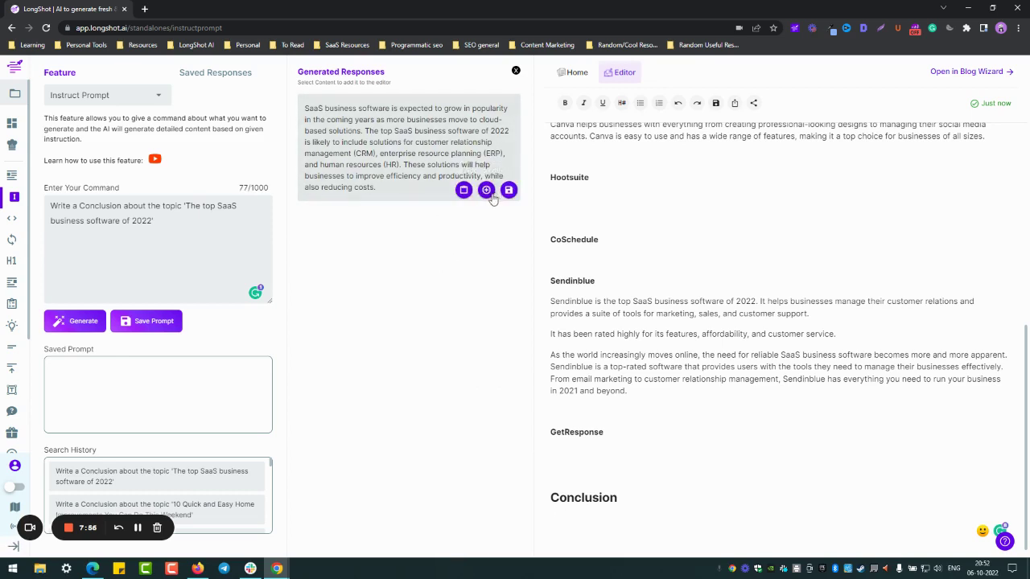
Insert the generated conclusion paragraph under the heading and remove the blank line.
click(486, 190)
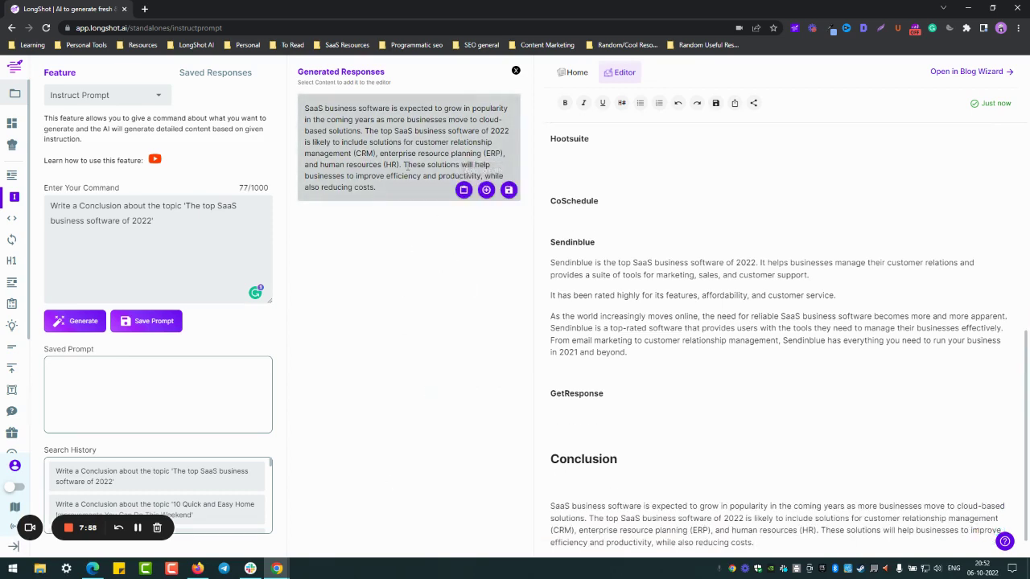
drag(418, 142, 492, 142)
click(381, 154)
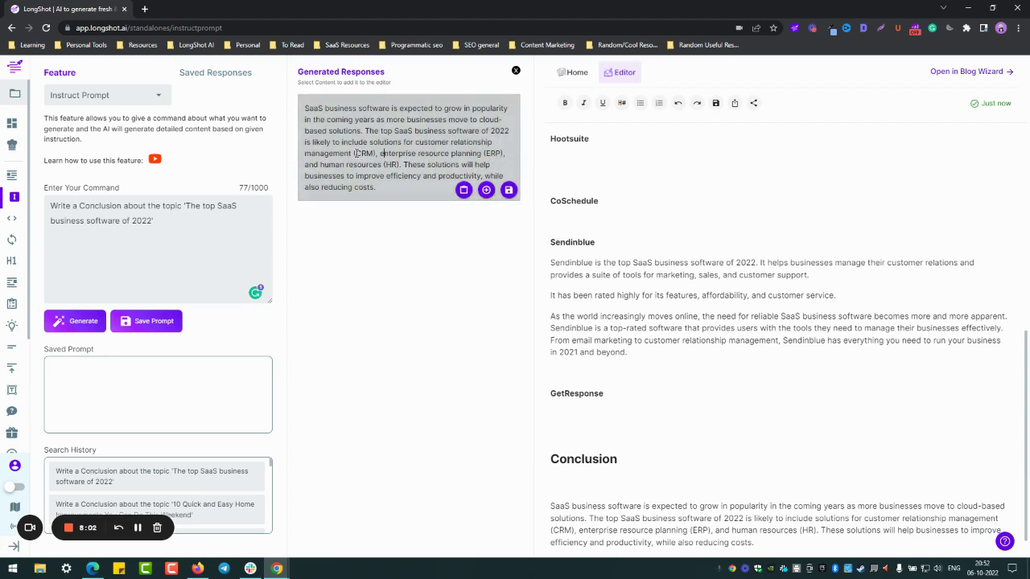
double_click(307, 153)
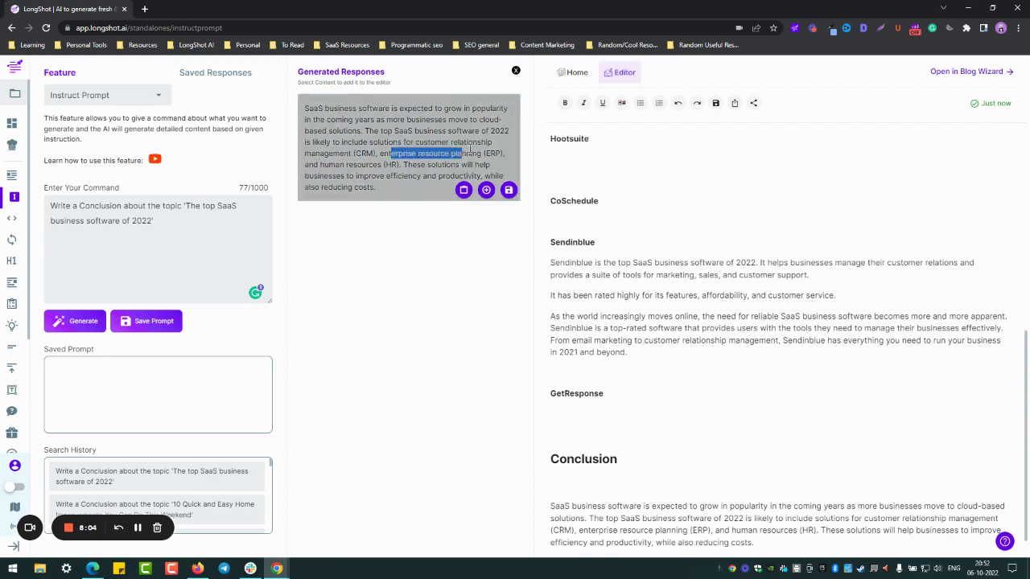
click(346, 164)
click(580, 465)
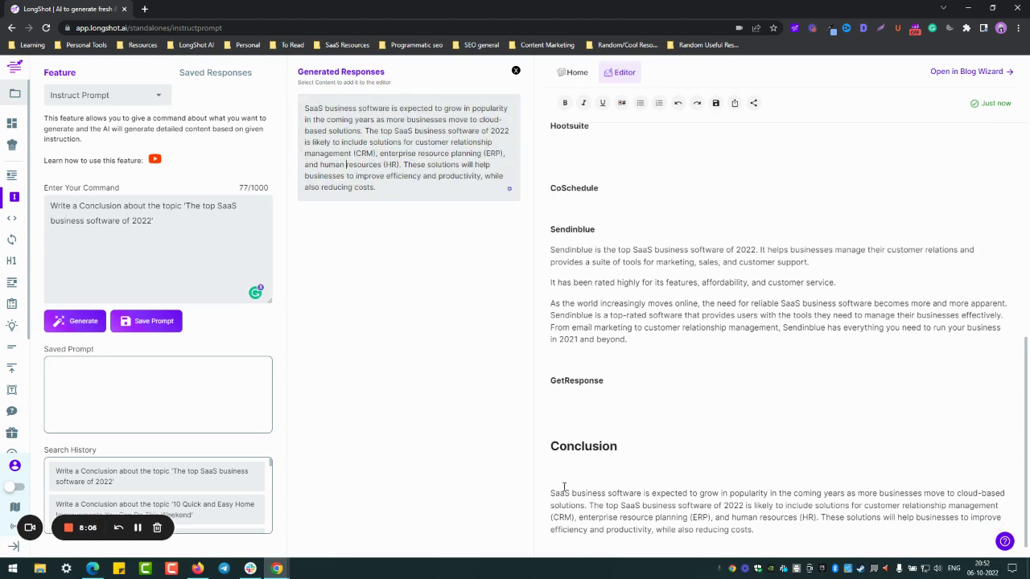
key(BackSpace)
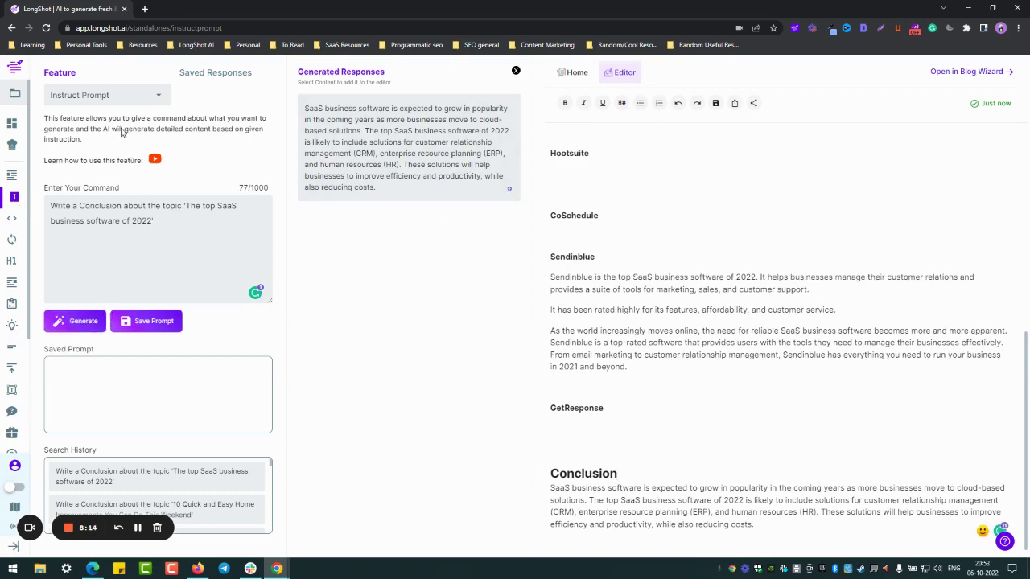
Change the command to 'Write an introduction…', generate, and insert the result under the blog title.
double_click(99, 209)
scroll(644, 322, up, 10)
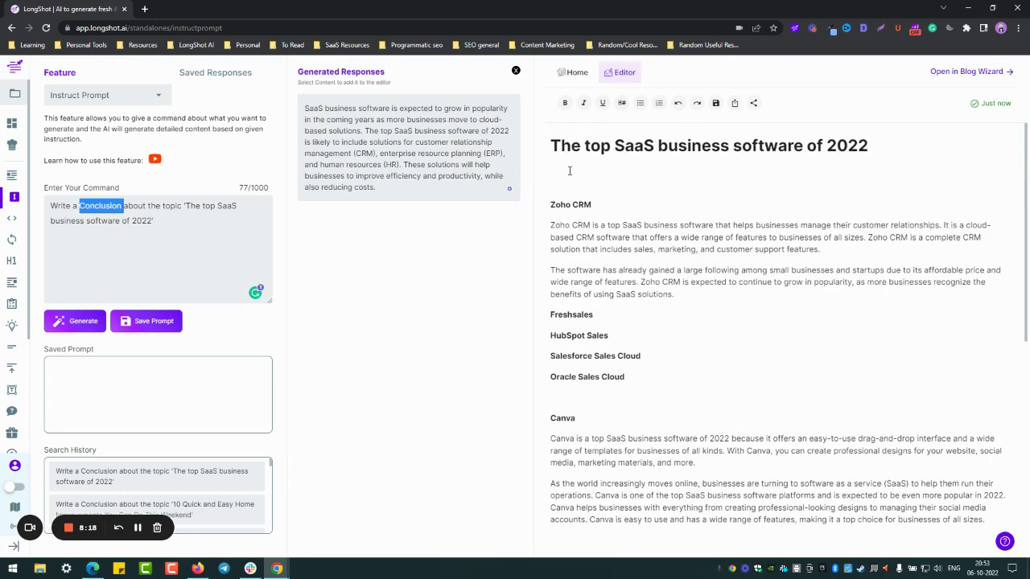
click(569, 170)
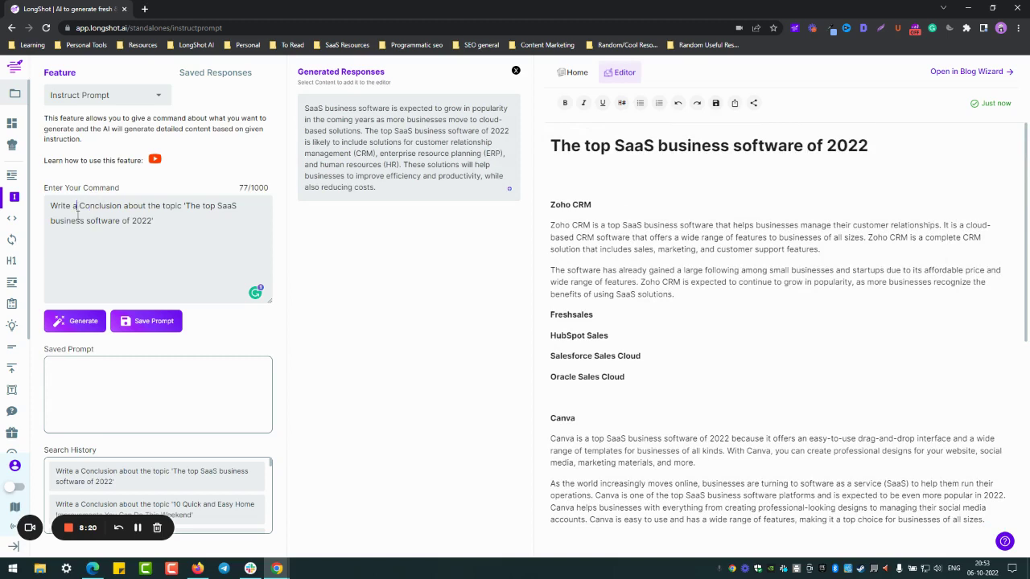
text(n introud)
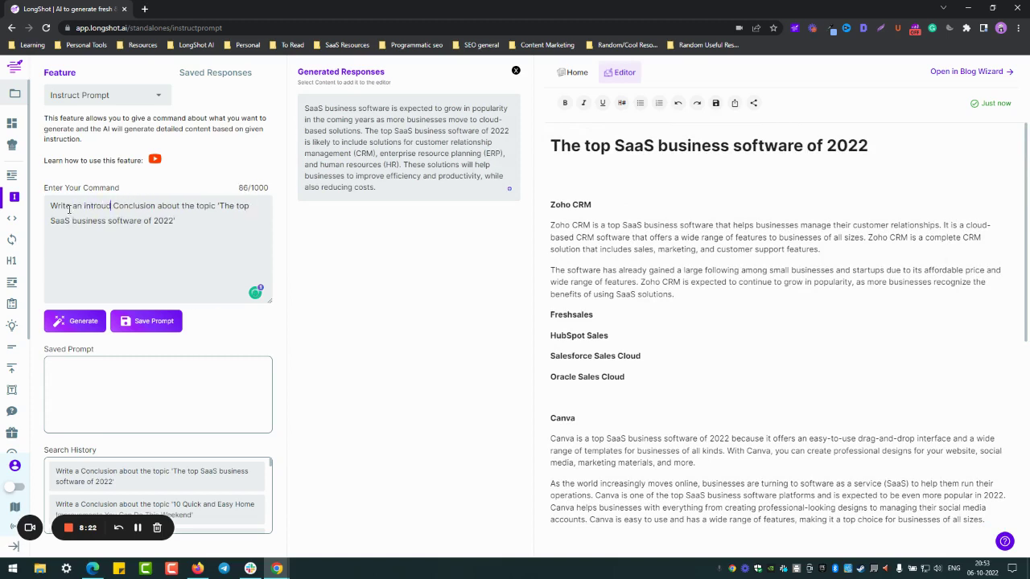
key(BackSpace)
key(BackSpace)
text(ductio)
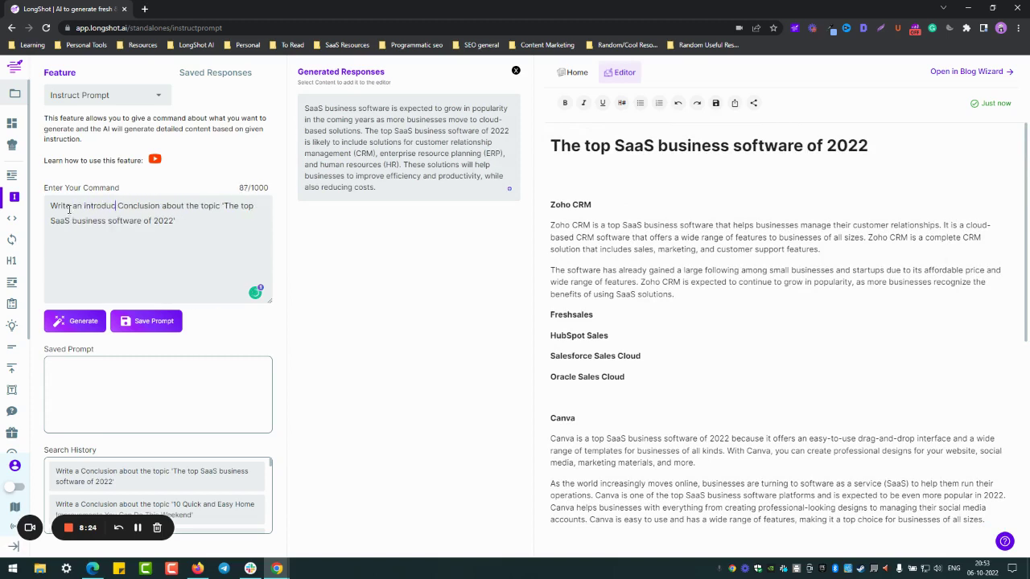
text(n)
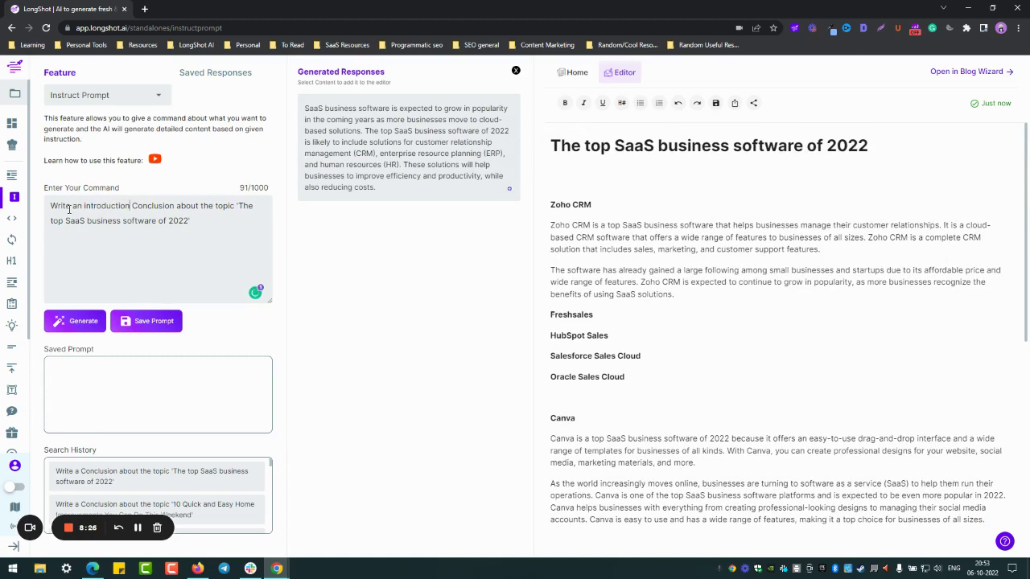
key(Delete)
key(Delete)
key(Delete)
key(Delete)
key(Delete)
key(Delete)
key(Delete)
key(Delete)
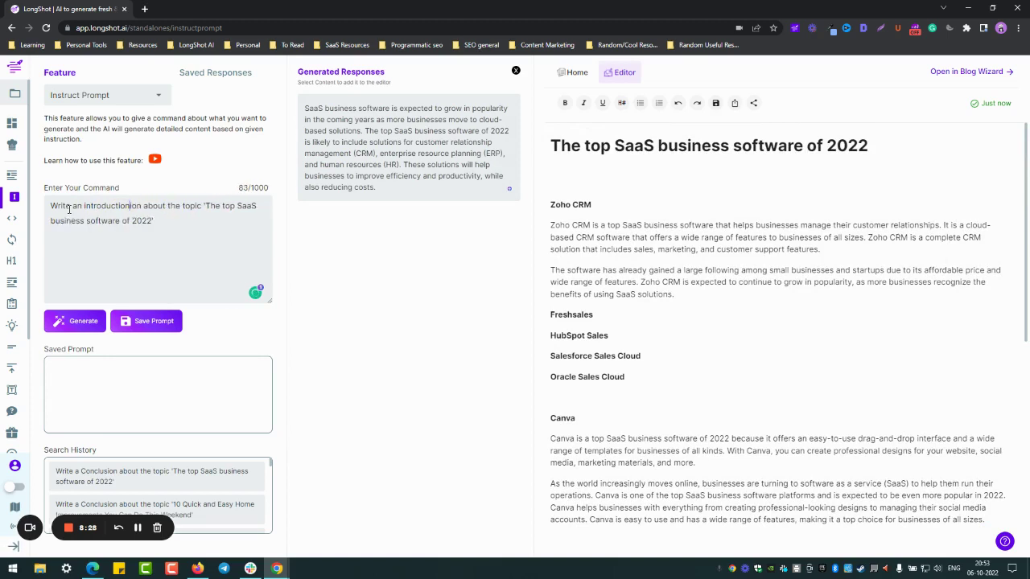
key(Delete)
key(Delete)
key(Delete)
click(72, 321)
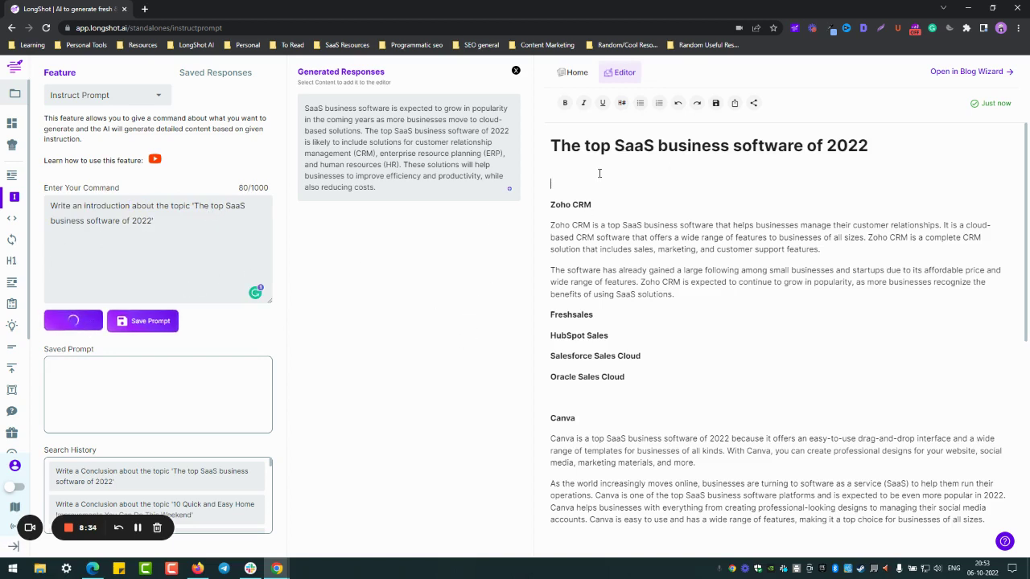
key(Return)
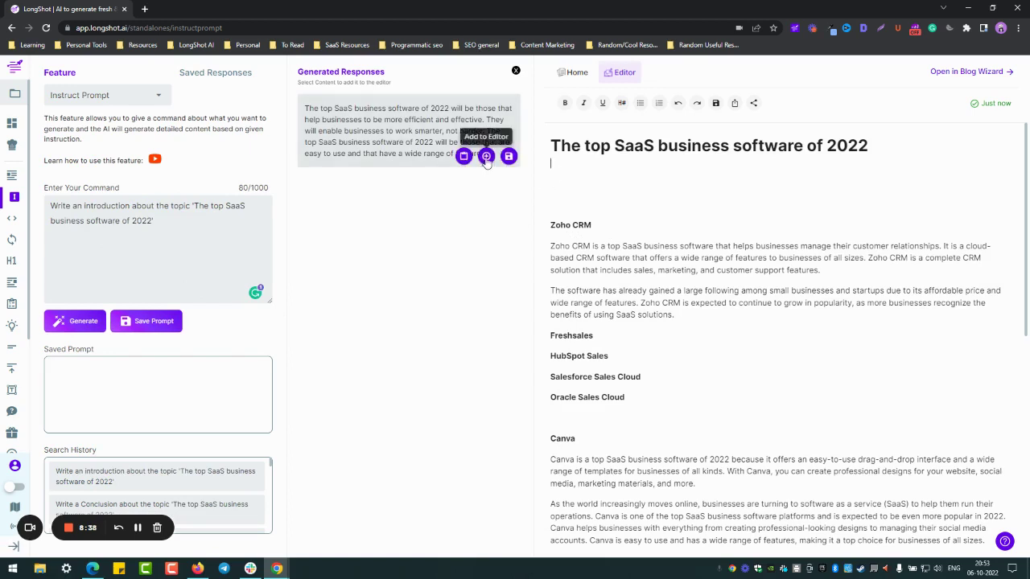
click(485, 158)
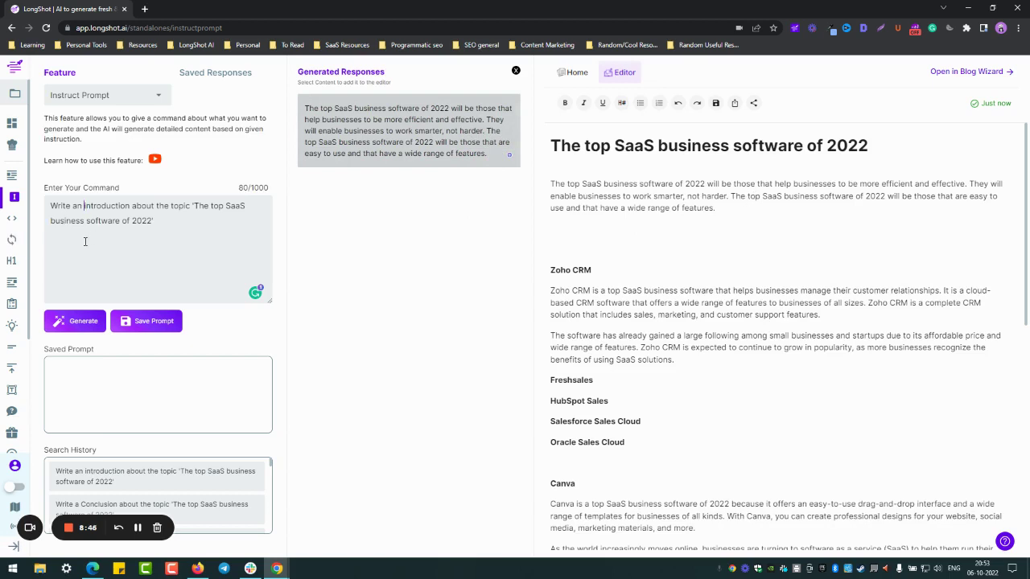
Regenerate as an 'in-depth' introduction and split the introduction into two paragraphs.
text(in)
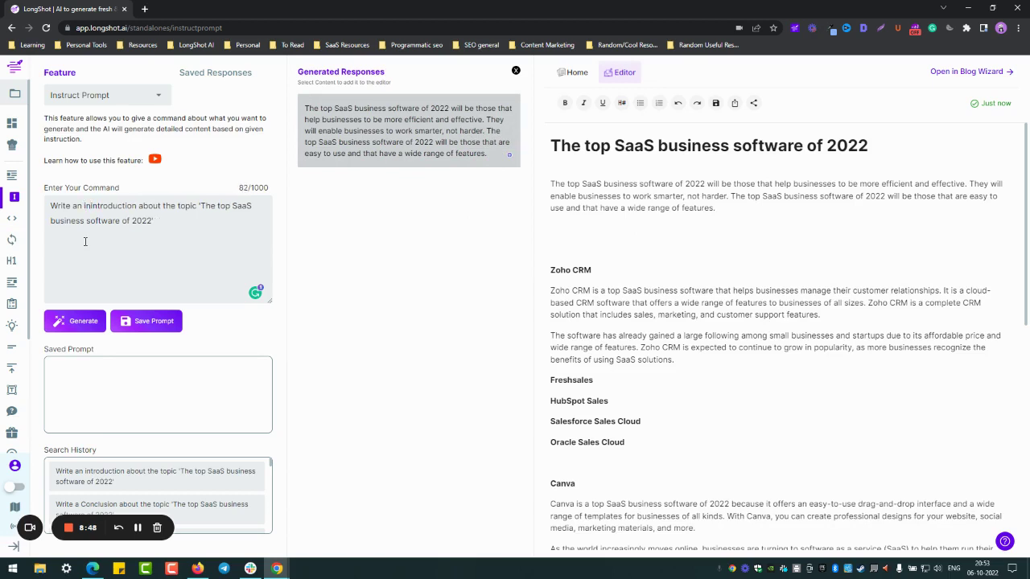
text(-)
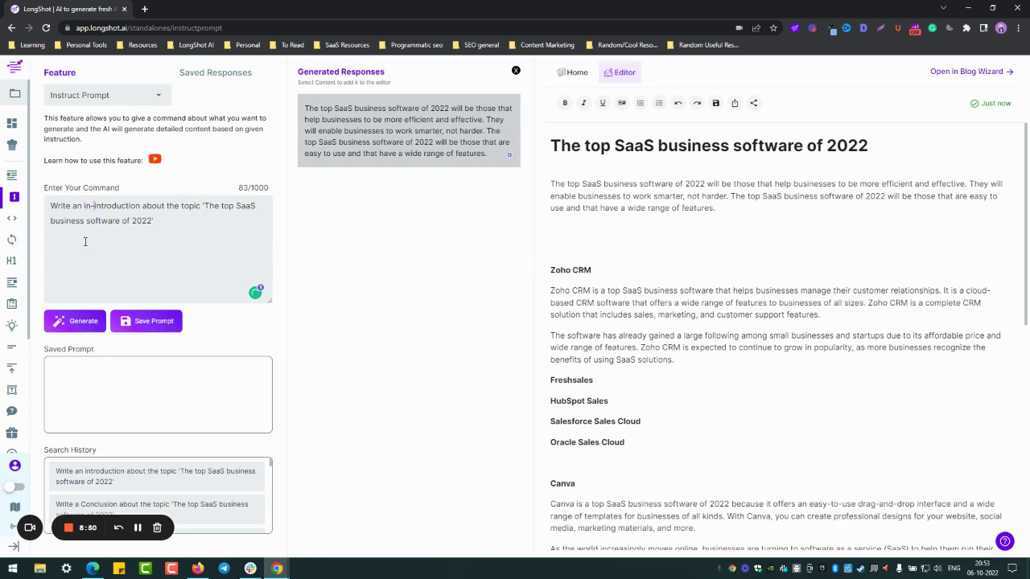
text(depth)
click(89, 321)
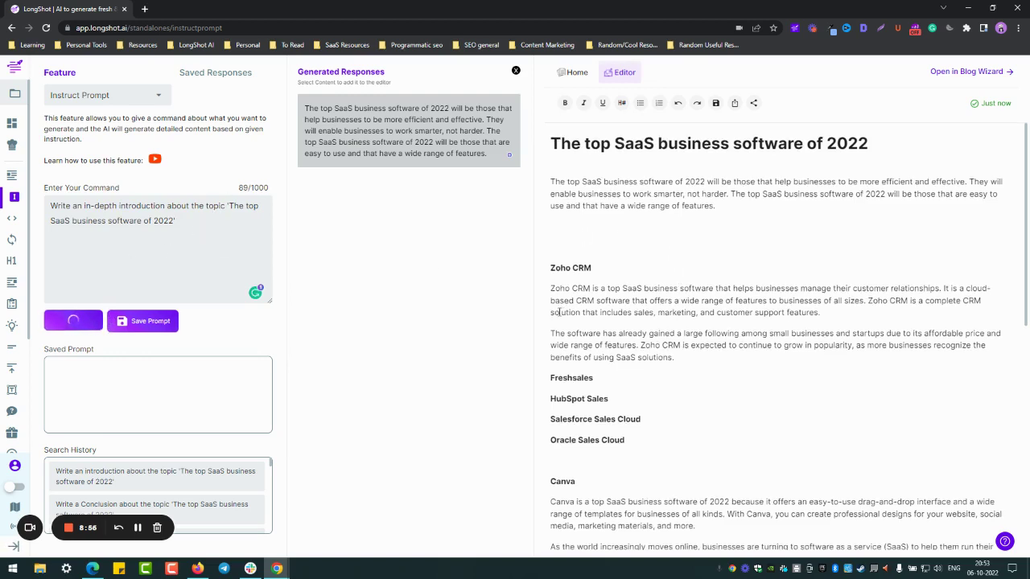
scroll(650, 250, down, 1)
scroll(625, 253, up, 1)
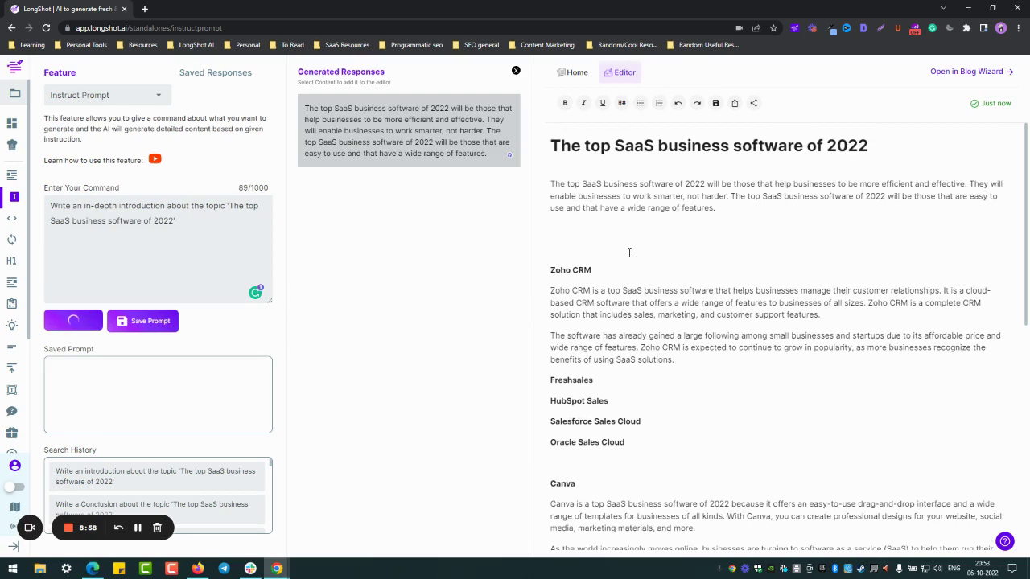
mouse_move(388, 110)
click(732, 197)
key(Return)
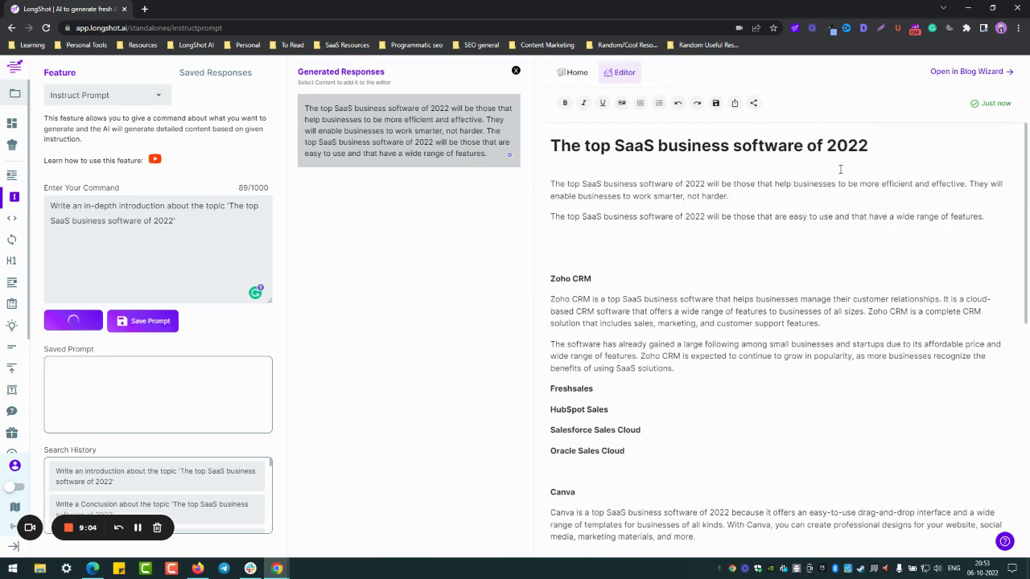
Insert the in-depth introduction with its numbered list of five SaaS tools into the blog.
scroll(420, 379, down, 1)
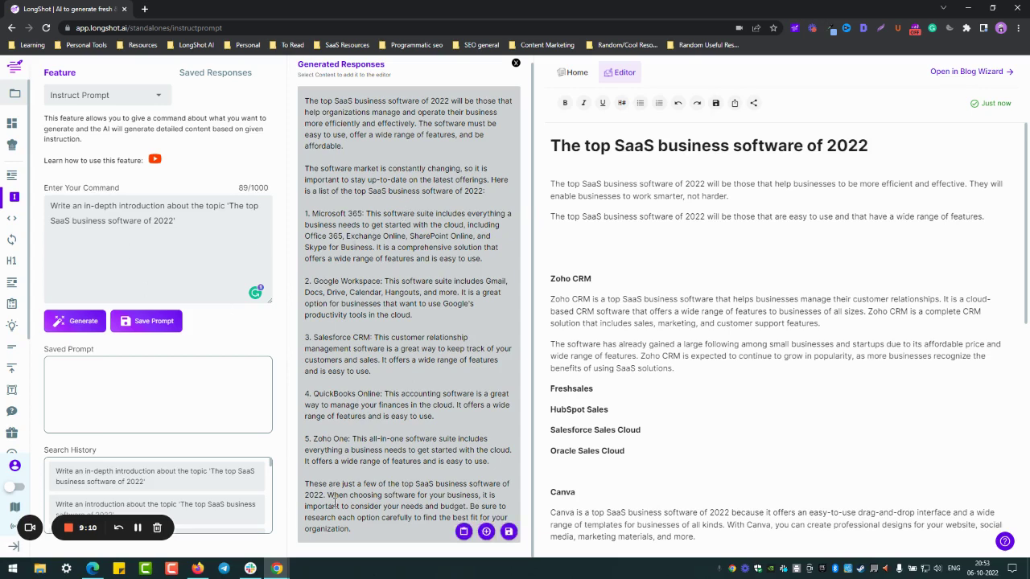
drag(357, 539, 288, 96)
click(487, 531)
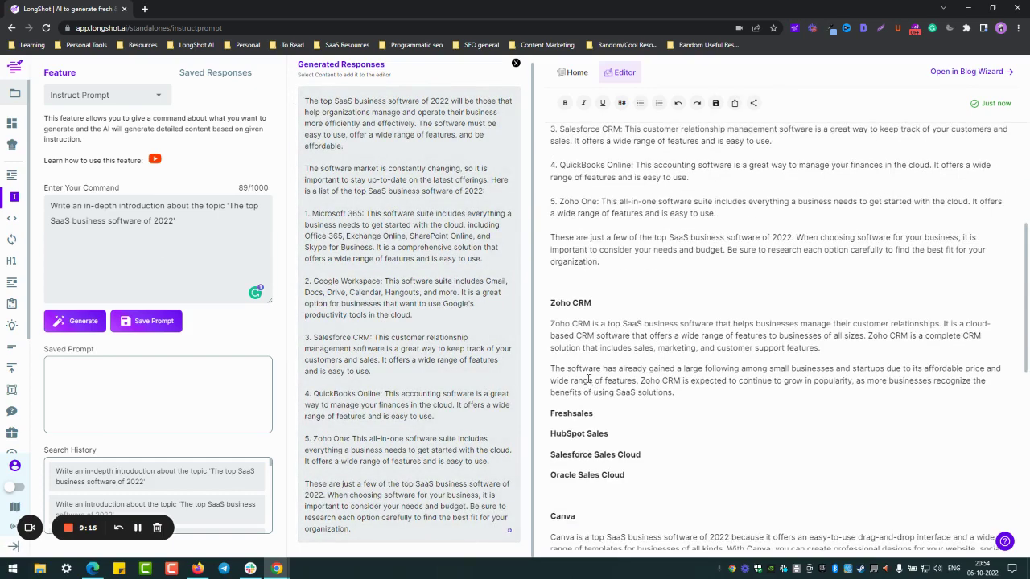
scroll(589, 379, up, 2)
scroll(627, 417, up, 1)
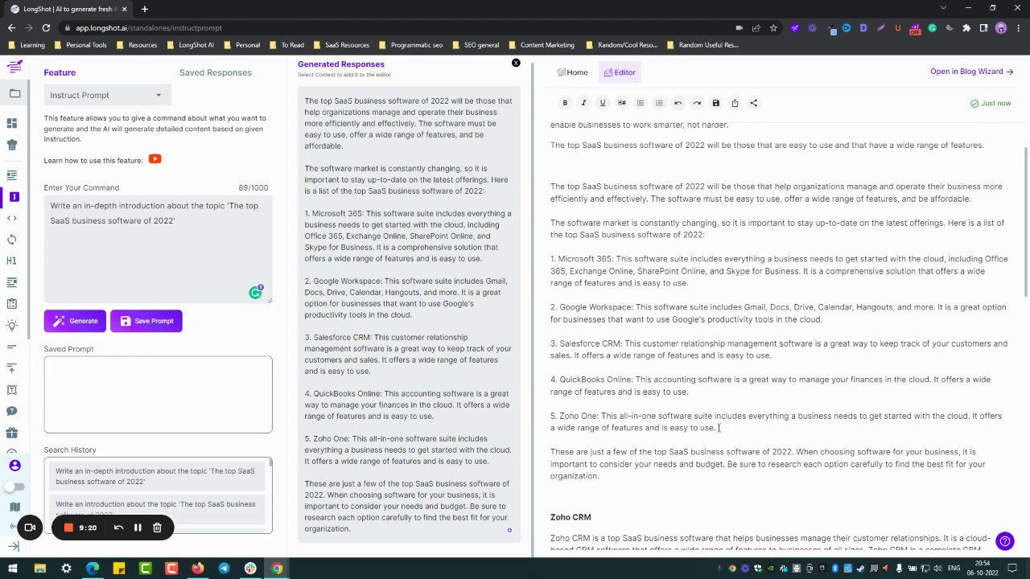
scroll(647, 505, up, 1)
scroll(642, 439, down, 2)
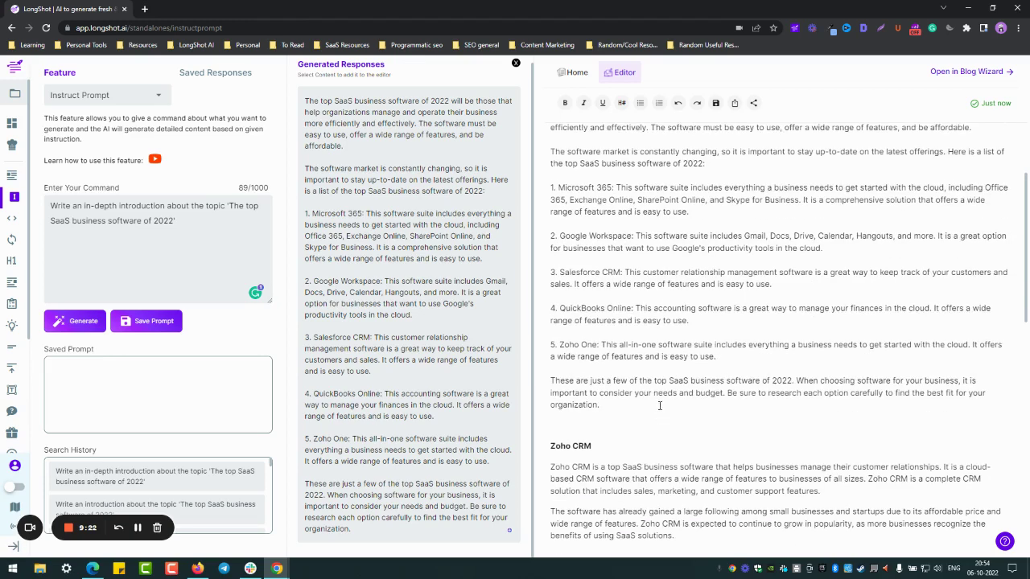
Select the Zoho One, then the Google Workspace list item text via the context menu.
drag(724, 356, 558, 345)
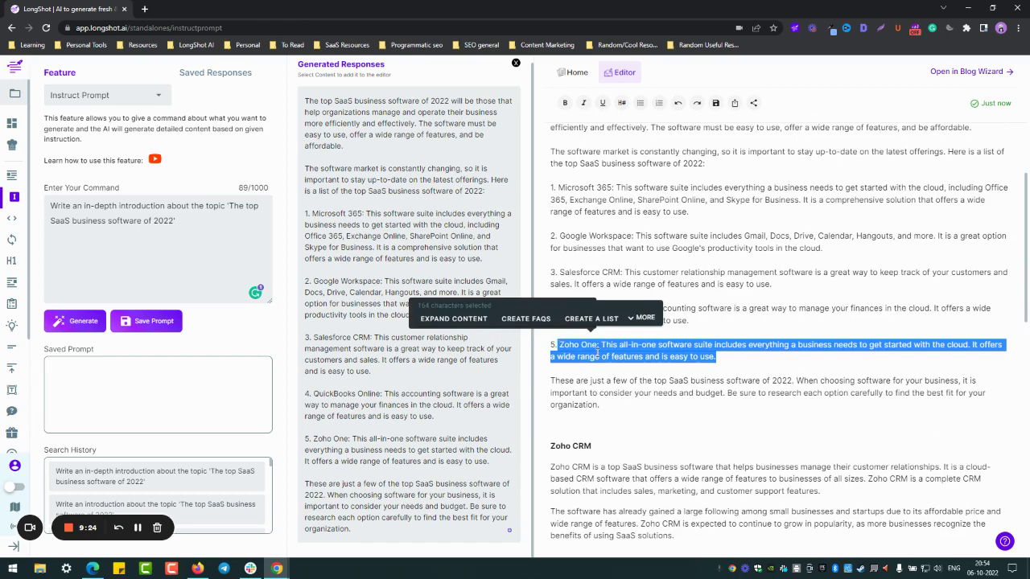
right_click(597, 352)
click(707, 277)
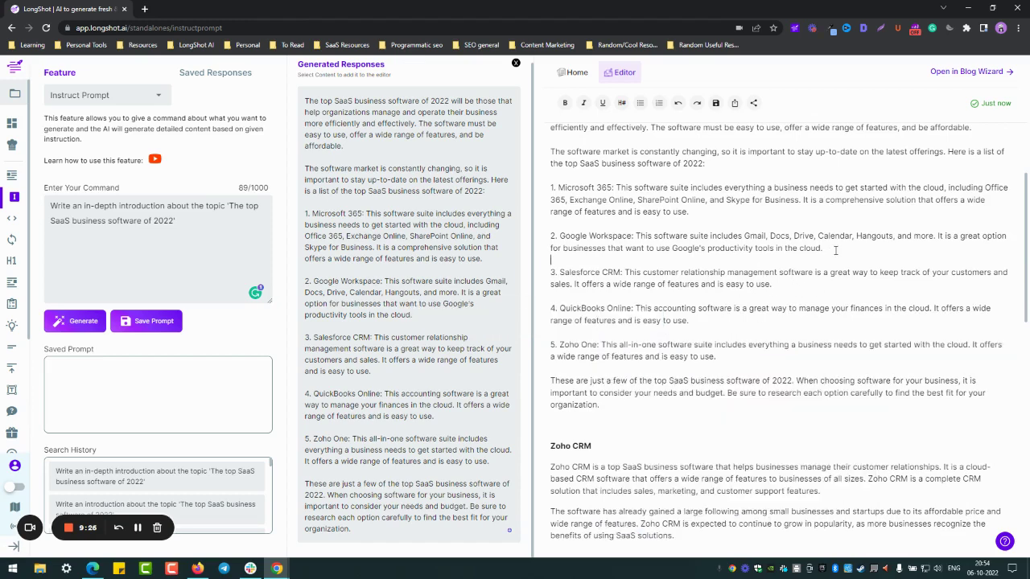
drag(837, 249, 561, 239)
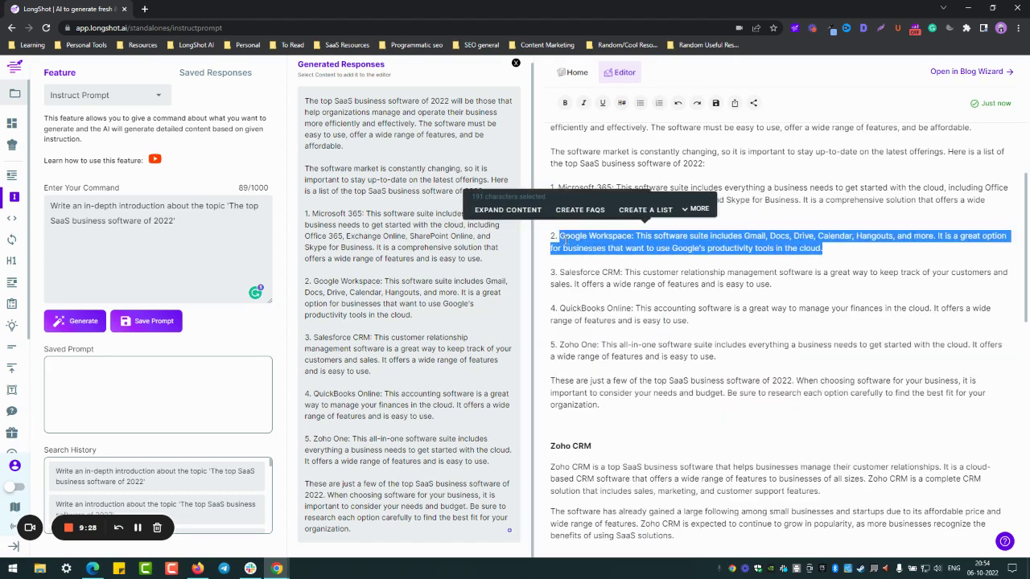
right_click(566, 240)
click(596, 284)
scroll(597, 336, down, 5)
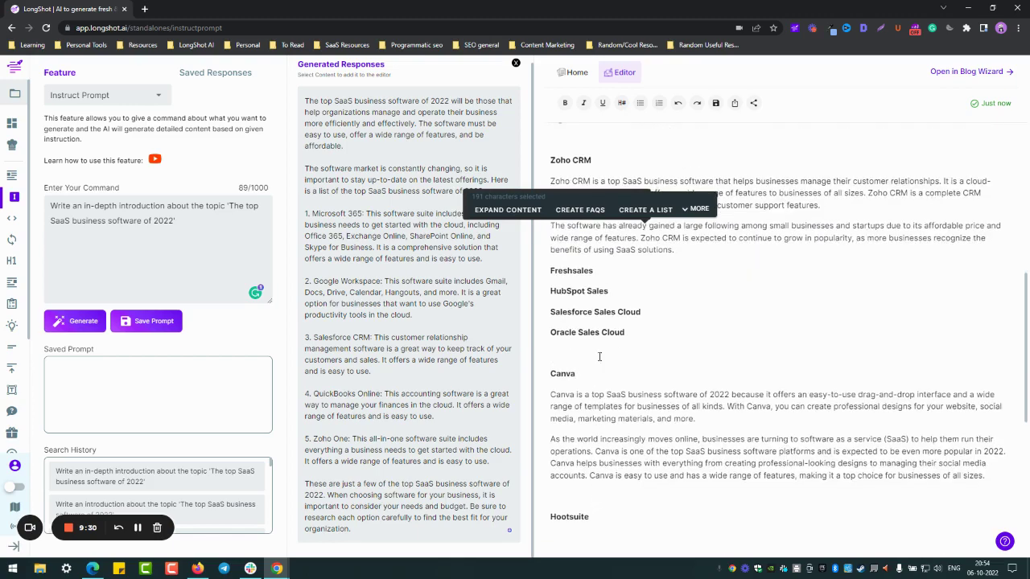
scroll(597, 336, up, 10)
click(691, 330)
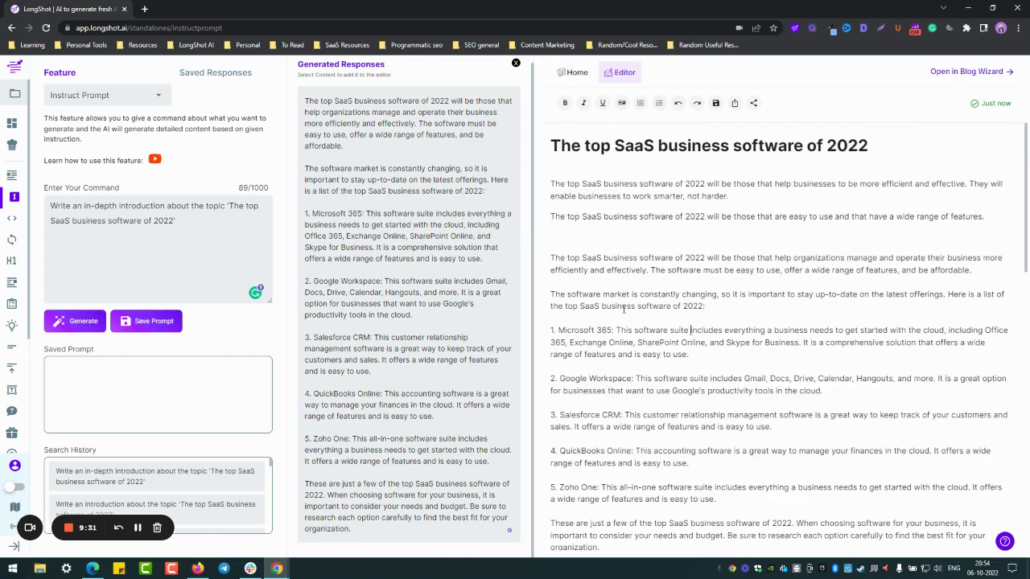
Switch to Text Extender, paste the Google Workspace paragraph as input, and generate long extensions.
click(145, 97)
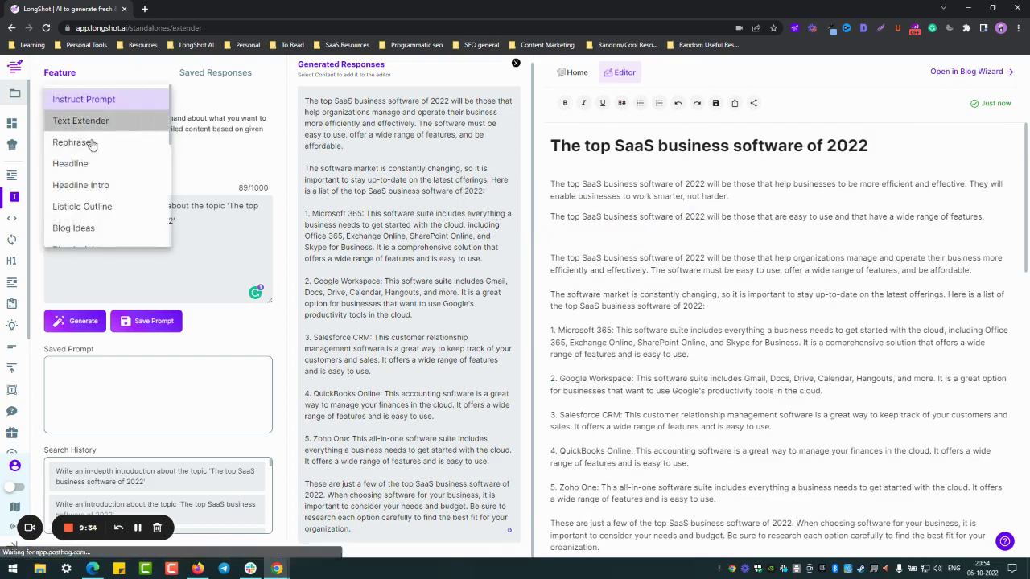
click(80, 121)
drag(105, 249, 53, 205)
click(64, 206)
triple_click(68, 207)
right_click(68, 207)
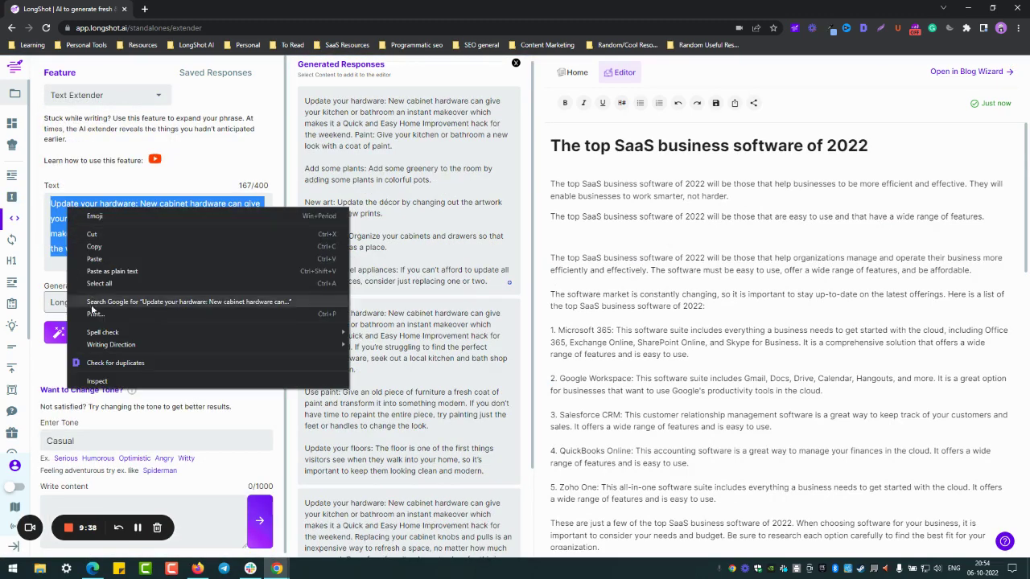
click(97, 257)
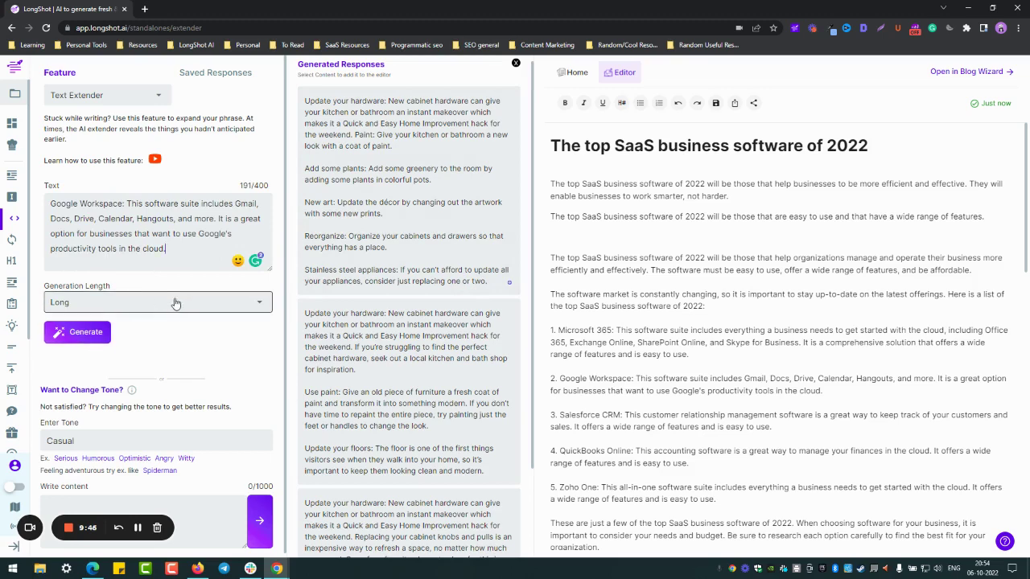
click(70, 338)
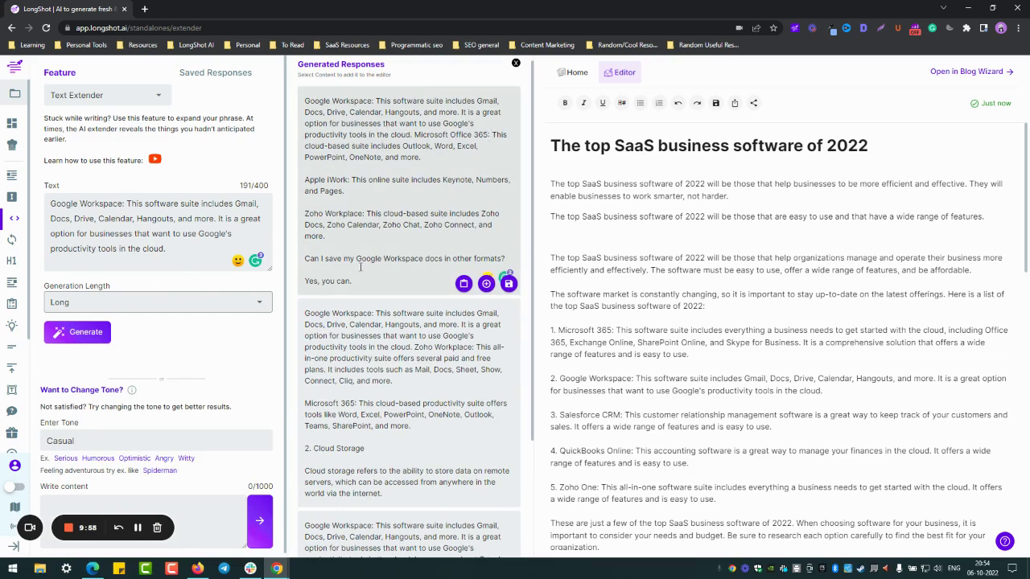
Reword the input to 'The Google Workspace software suite…' and regenerate the extensions.
scroll(360, 267, down, 2)
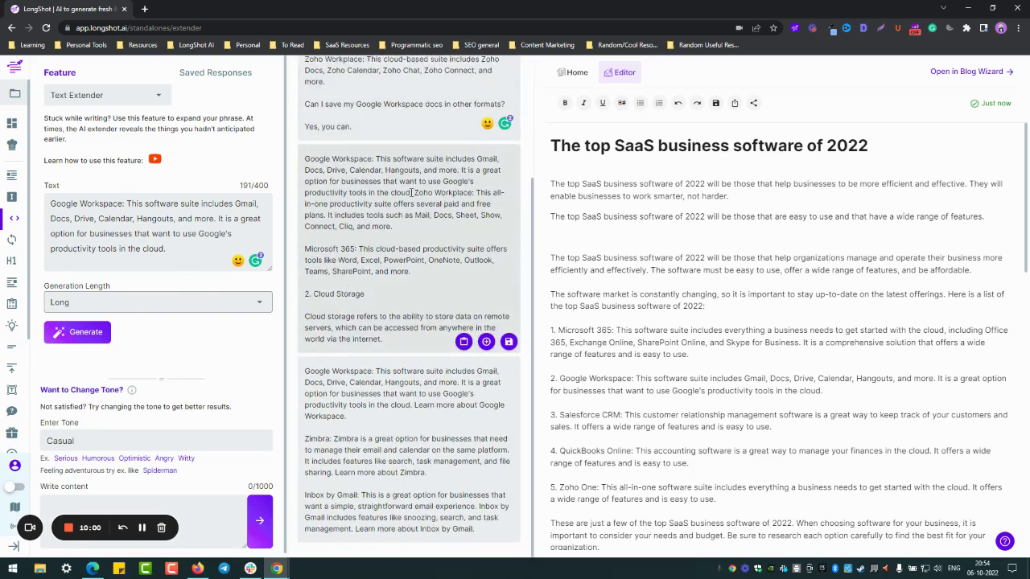
drag(413, 192, 393, 226)
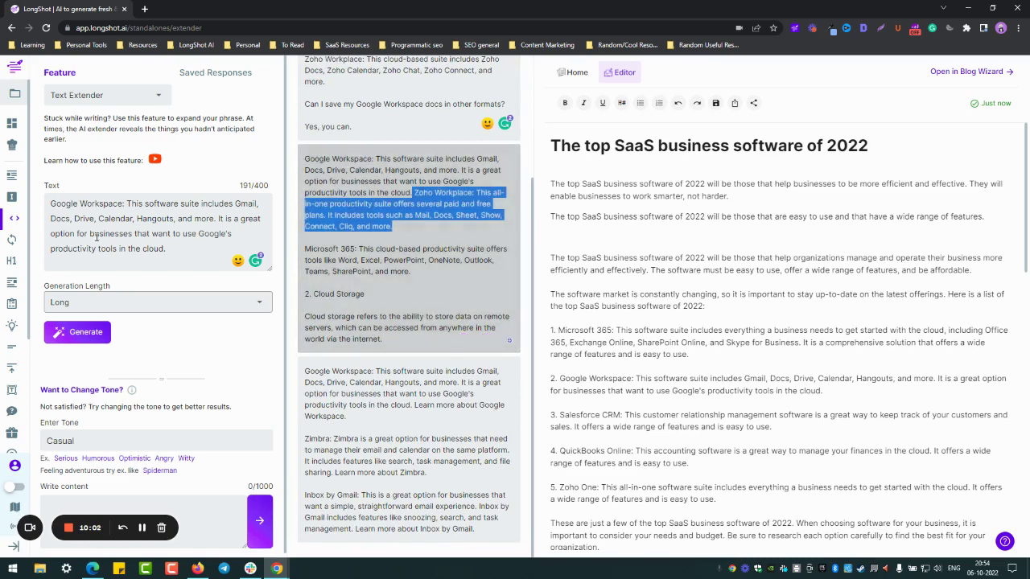
drag(124, 204, 50, 204)
click(128, 206)
key(shift+Left)
shift+click(144, 203)
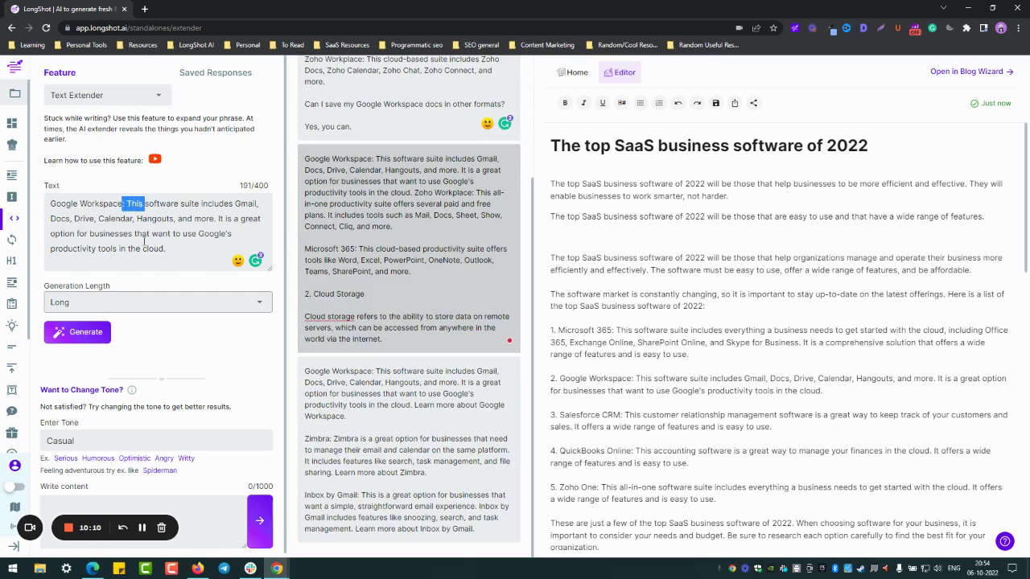
key(BackSpace)
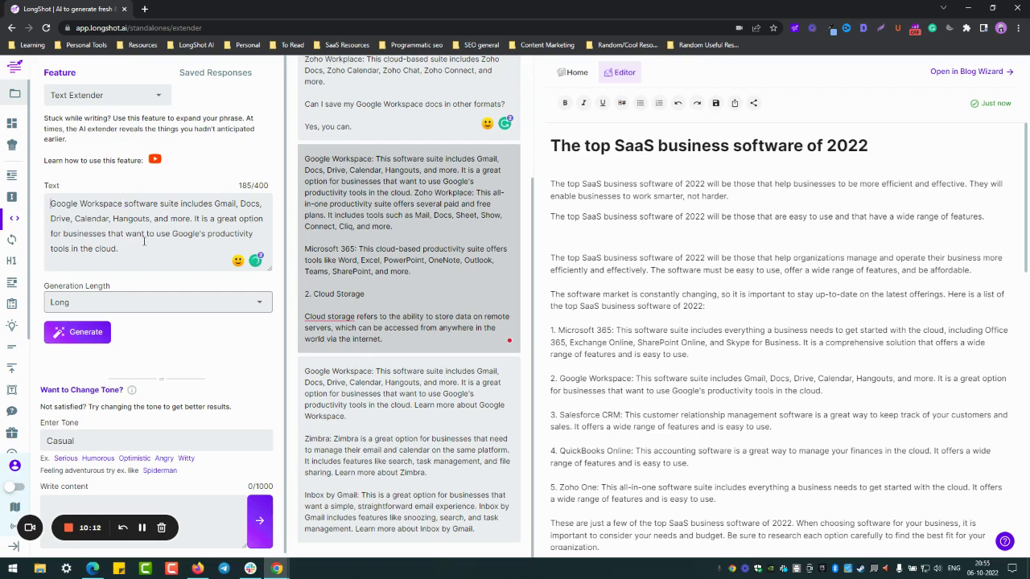
text(The)
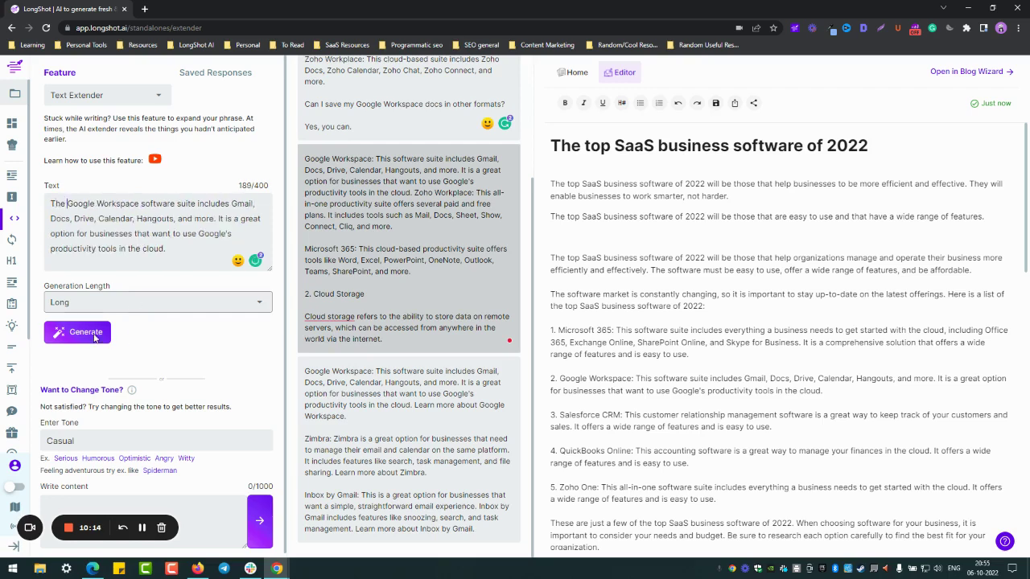
click(84, 333)
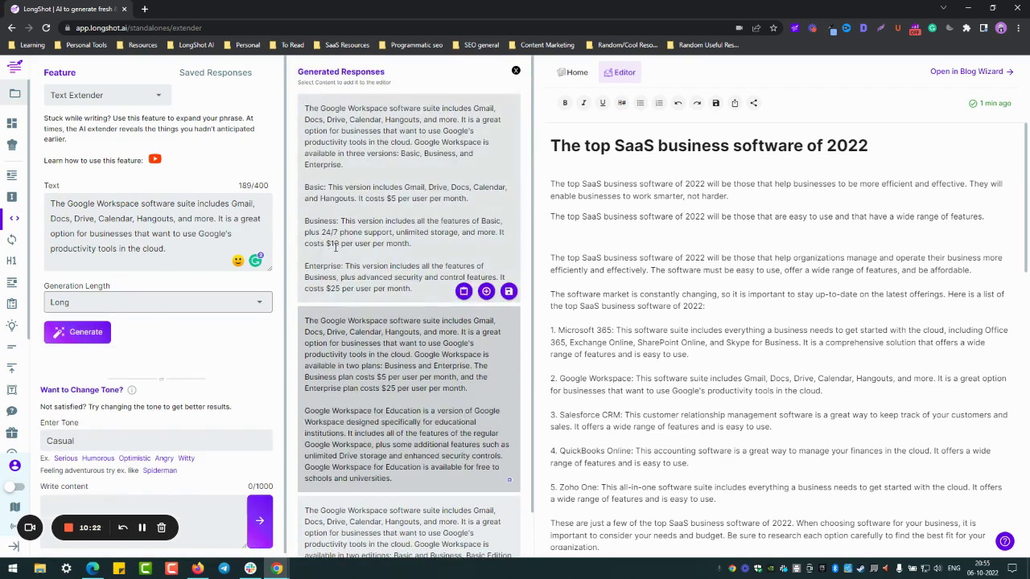
scroll(334, 247, down, 1)
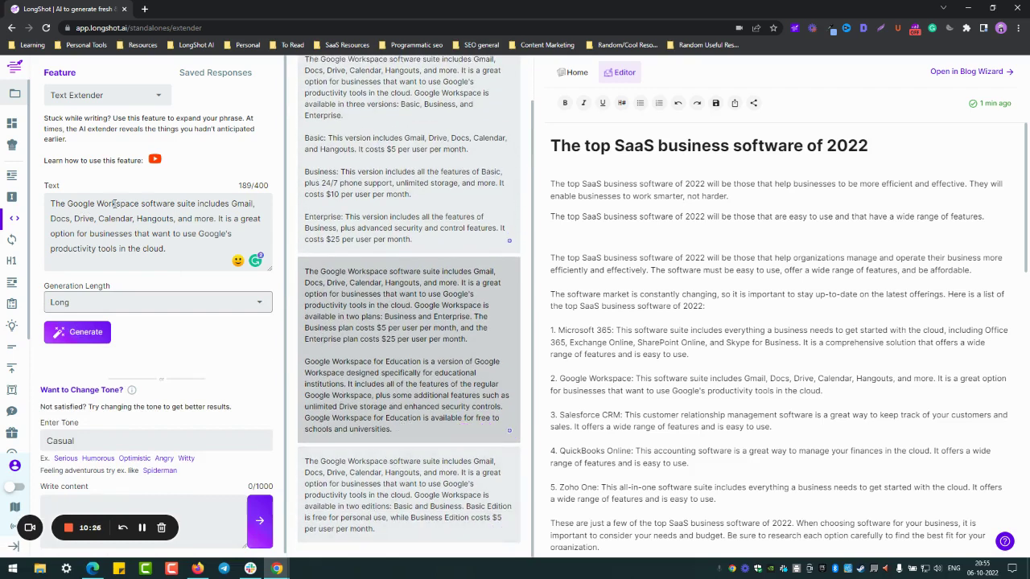
scroll(339, 243, up, 1)
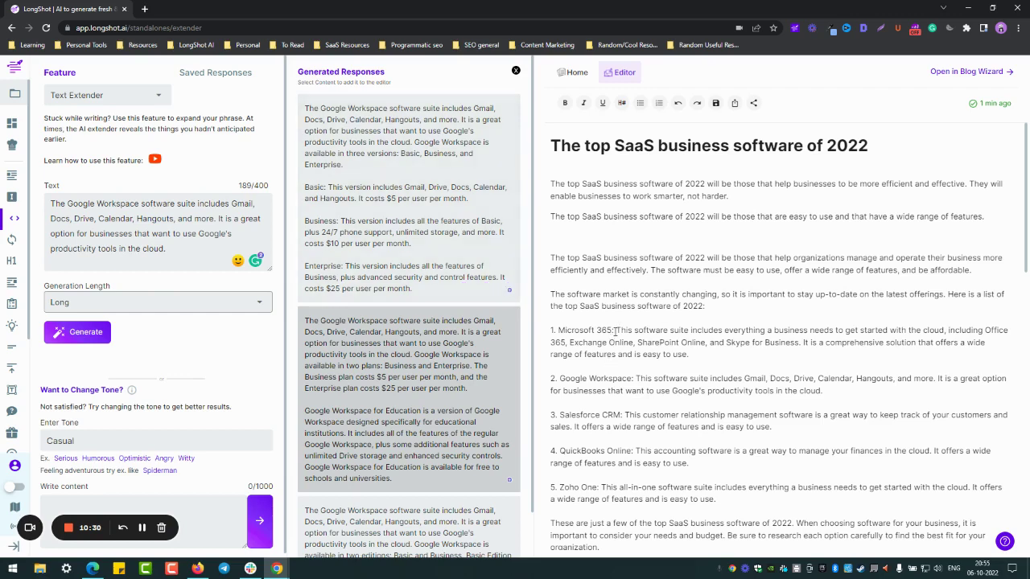
Replace the blog's Google Workspace description with the copied two-plan pricing and Education response.
scroll(411, 446, down, 1)
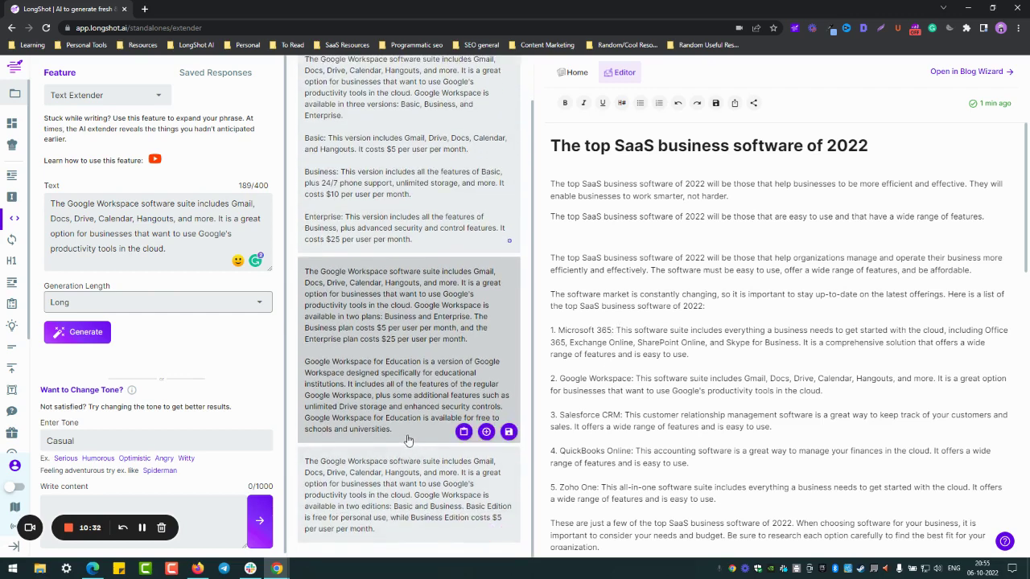
click(463, 433)
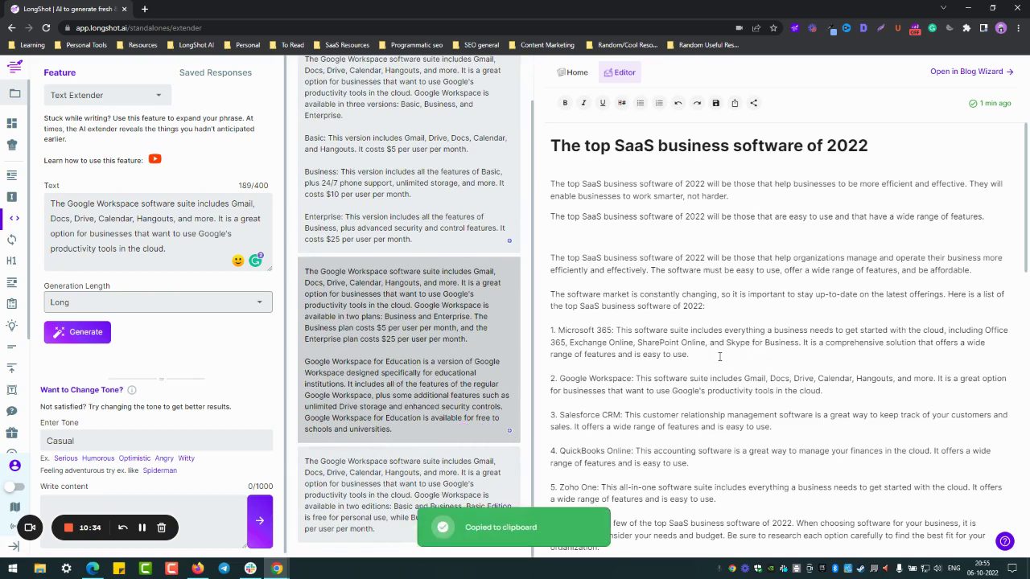
drag(711, 356, 617, 330)
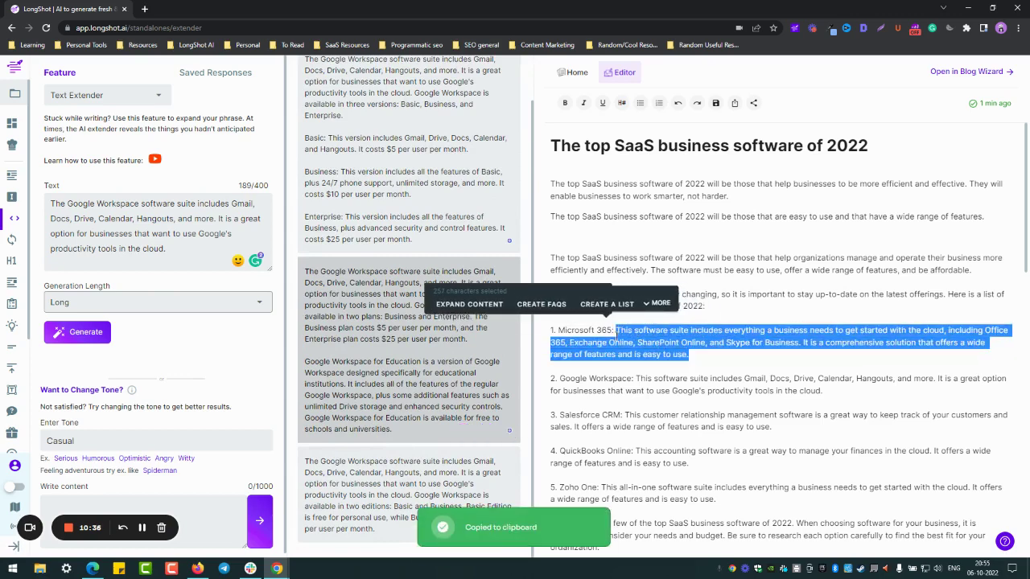
drag(822, 391, 637, 378)
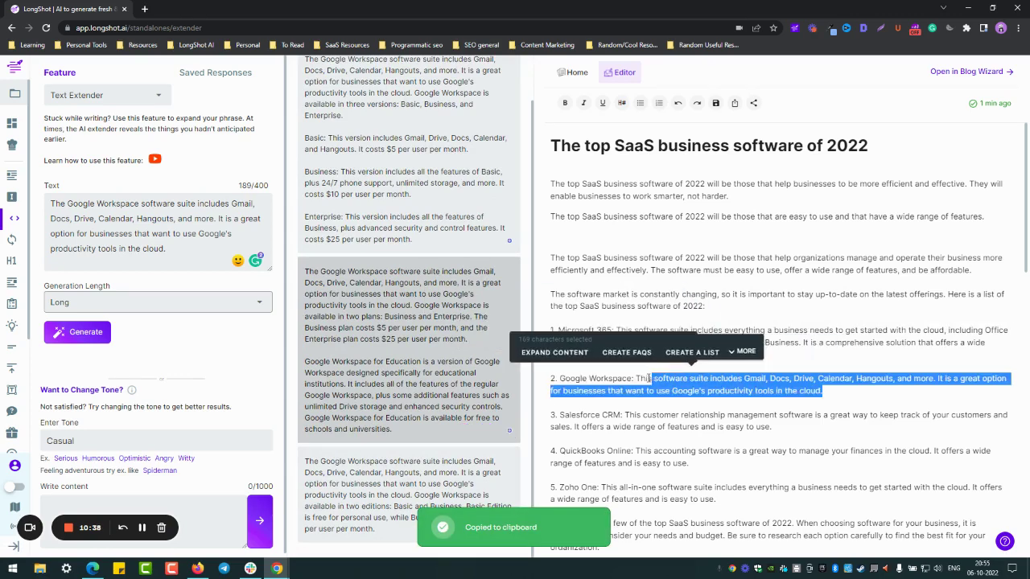
key(ctrl+v)
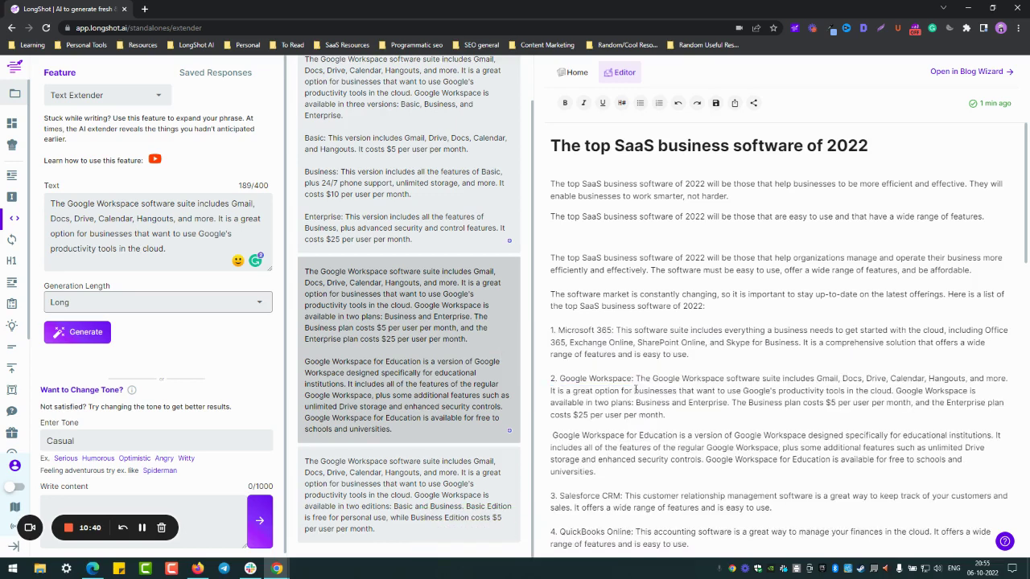
Make the item name 'Google Workspace' bold.
drag(633, 379, 560, 380)
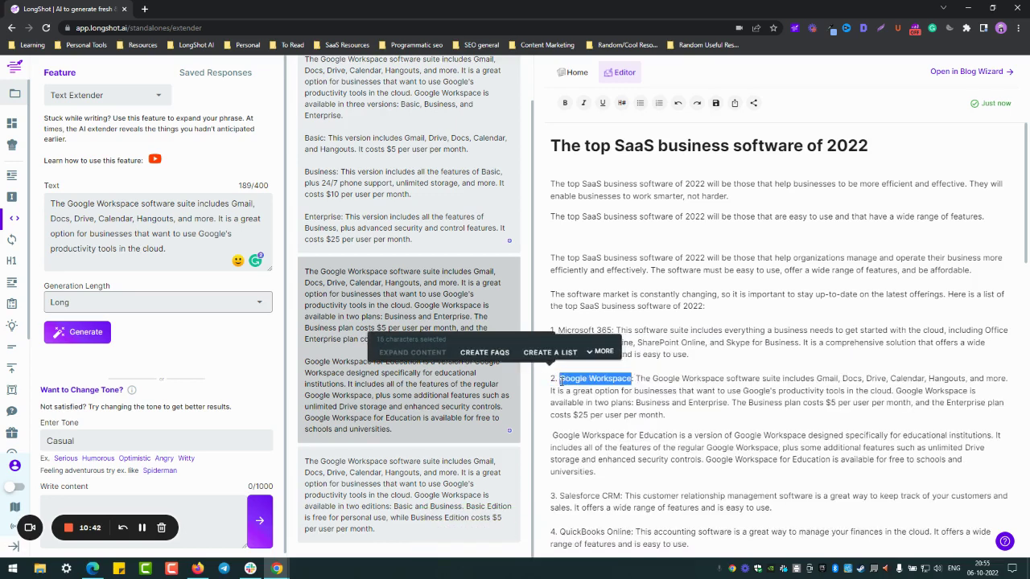
key(ctrl+b)
scroll(1028, 102, down, 6)
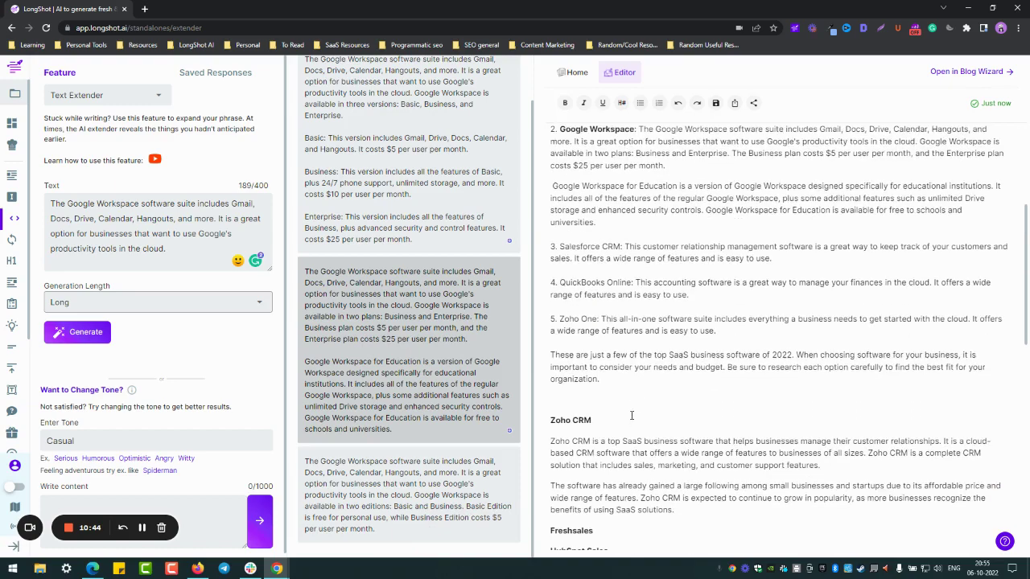
Open the blog in Blog Wizard and browse the Select Niches list without picking a niche.
click(986, 71)
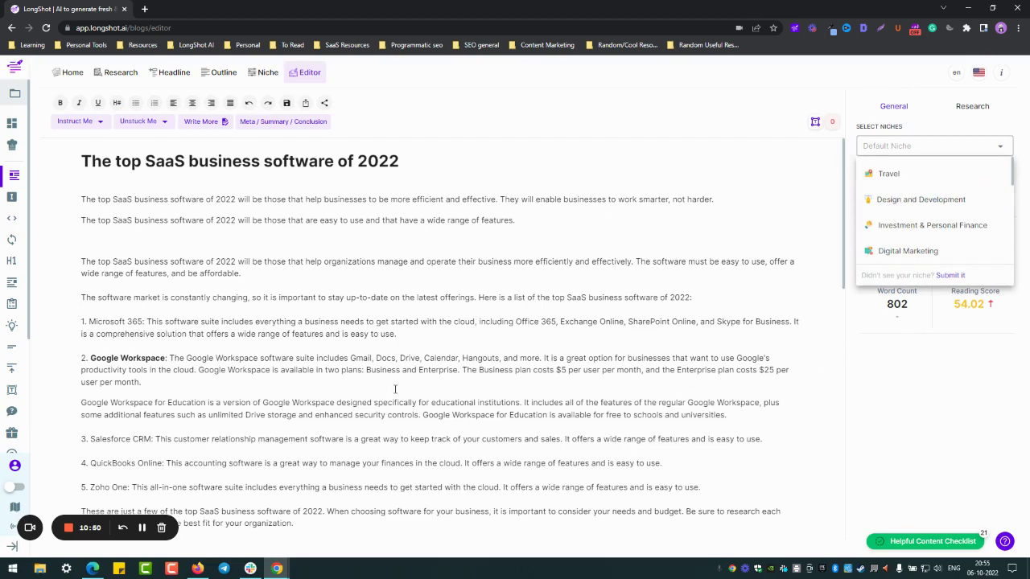
scroll(395, 390, down, 1)
scroll(574, 285, up, 1)
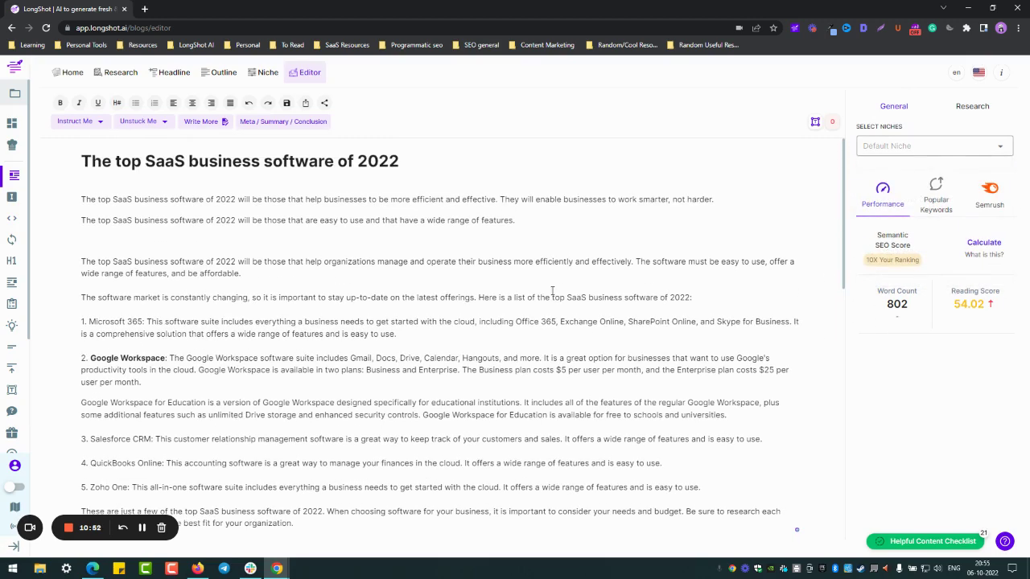
click(901, 150)
scroll(905, 230, down, 3)
scroll(891, 240, down, 2)
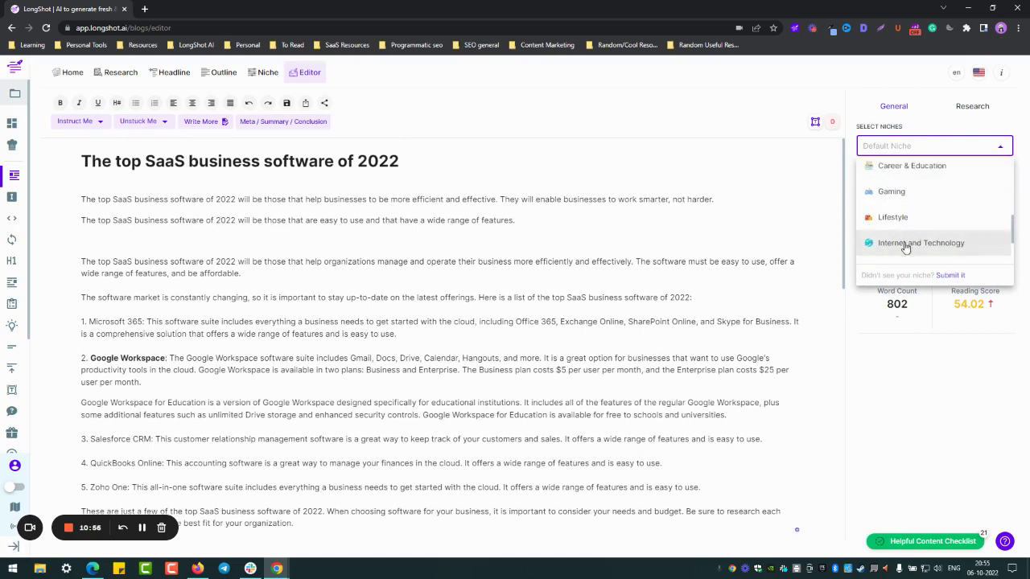
click(748, 275)
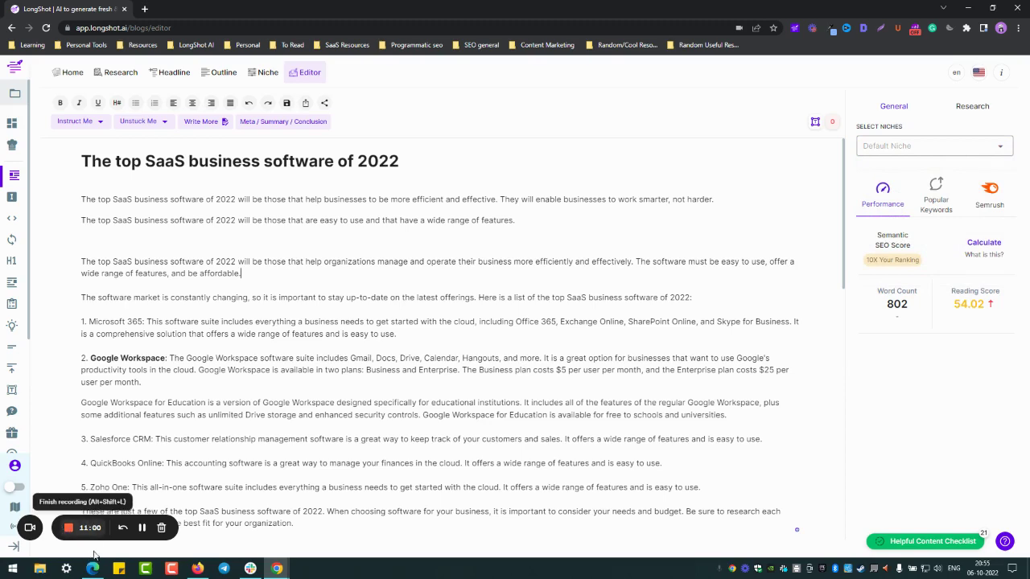
Review the document, checking the expanded Google Workspace paragraphs ahead of Salesforce CRM.
scroll(456, 439, down, 15)
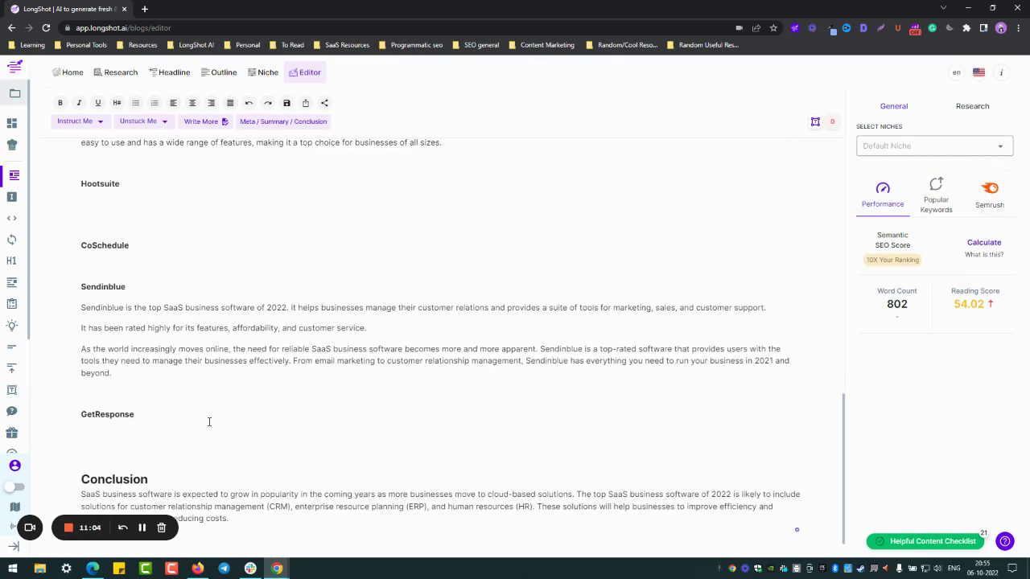
scroll(173, 410, up, 15)
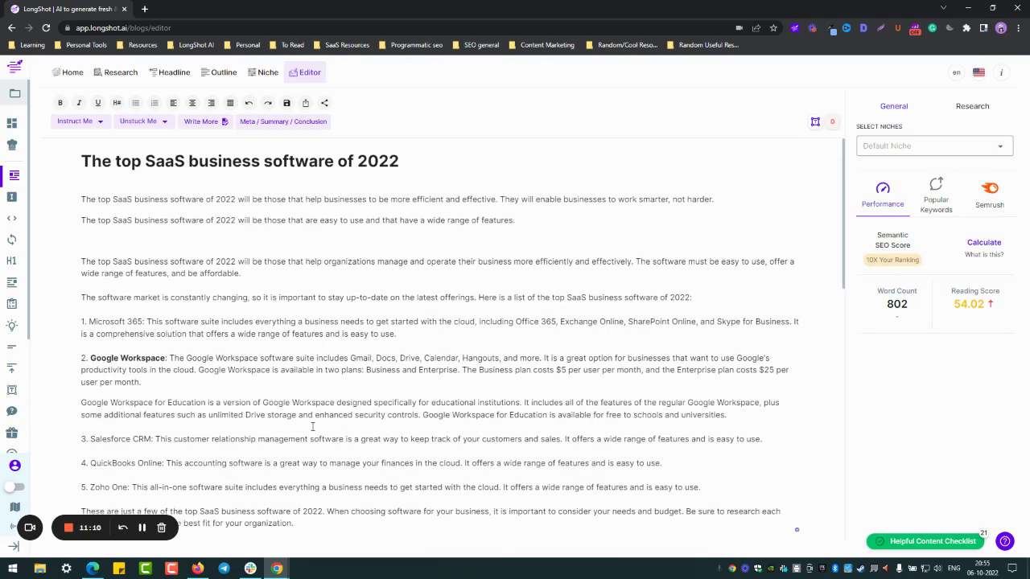
scroll(311, 428, down, 1)
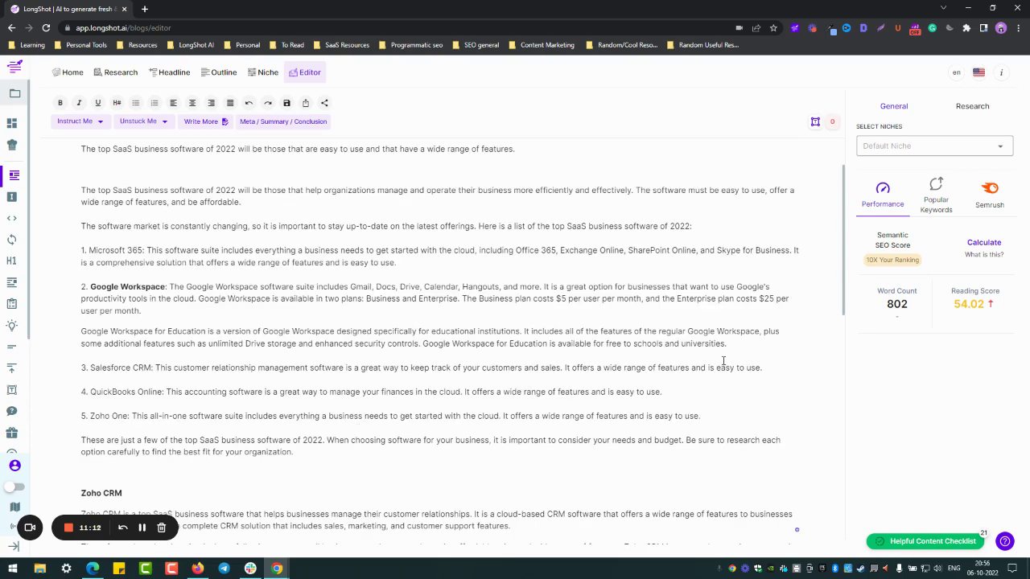
drag(737, 345, 88, 287)
click(388, 367)
scroll(314, 452, up, 1)
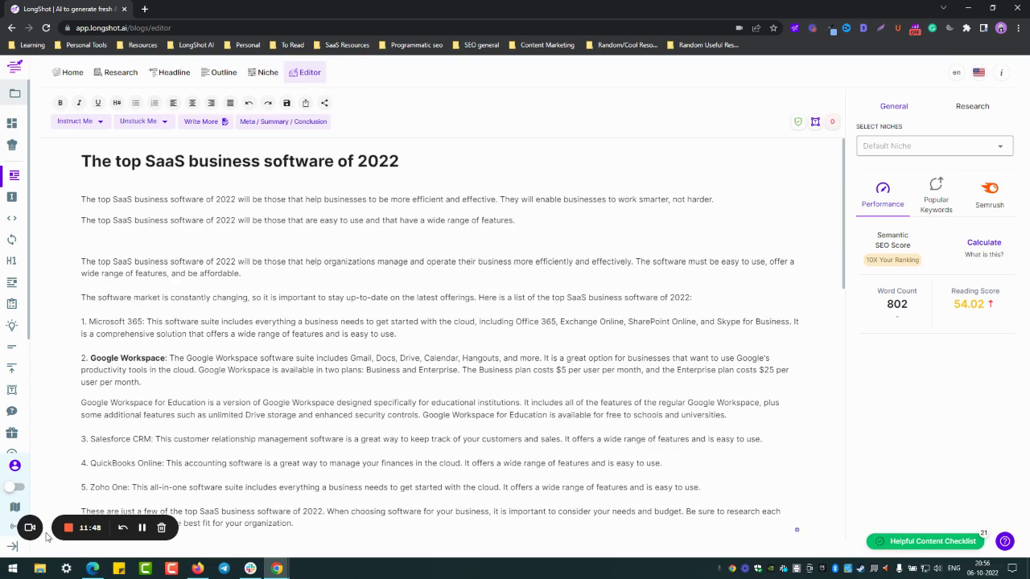